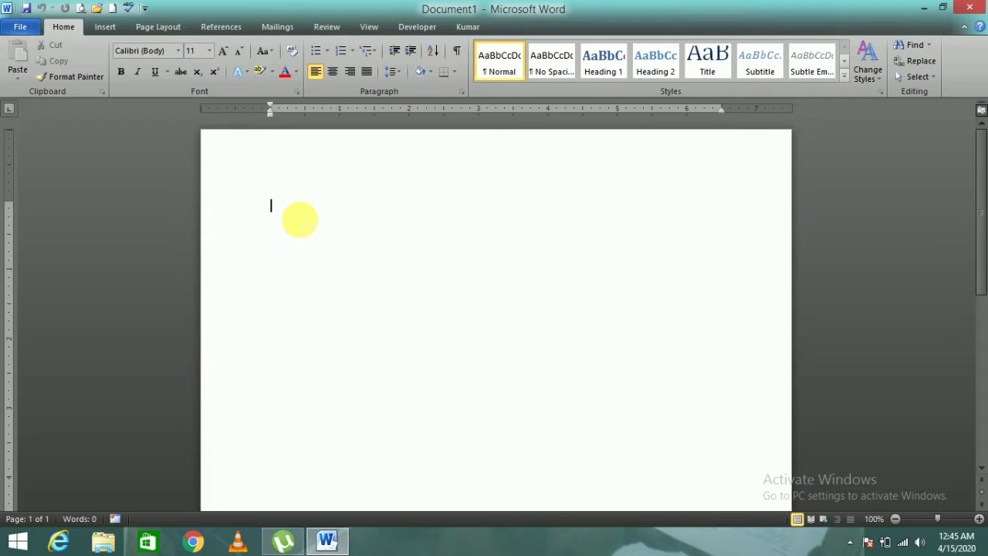
# Type the first three names of the list, each on its own line, fixing typos
pyautogui.write('nar')
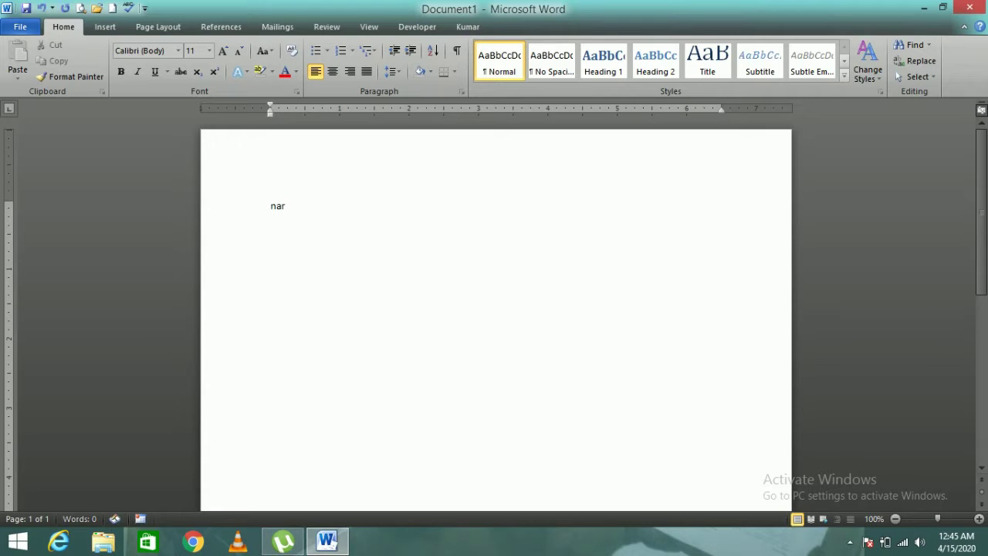
pyautogui.write('endra kum')
pyautogui.write('ar')
pyautogui.press('Return')
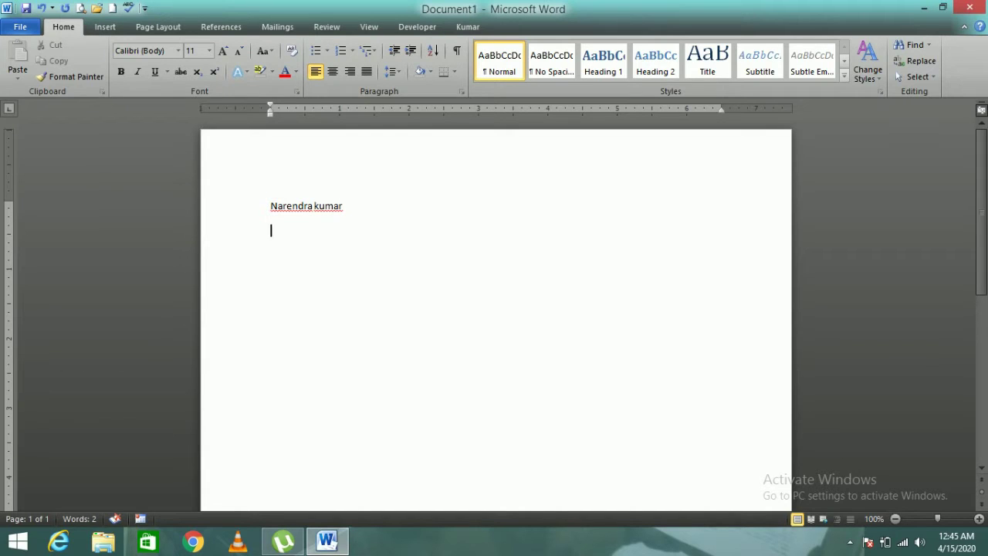
pyautogui.write('kum')
pyautogui.press('BackSpace')
pyautogui.write('a ')
pyautogui.write('un')
pyautogui.write('ta')
pyautogui.press('Return')
pyautogui.write('mukehs')
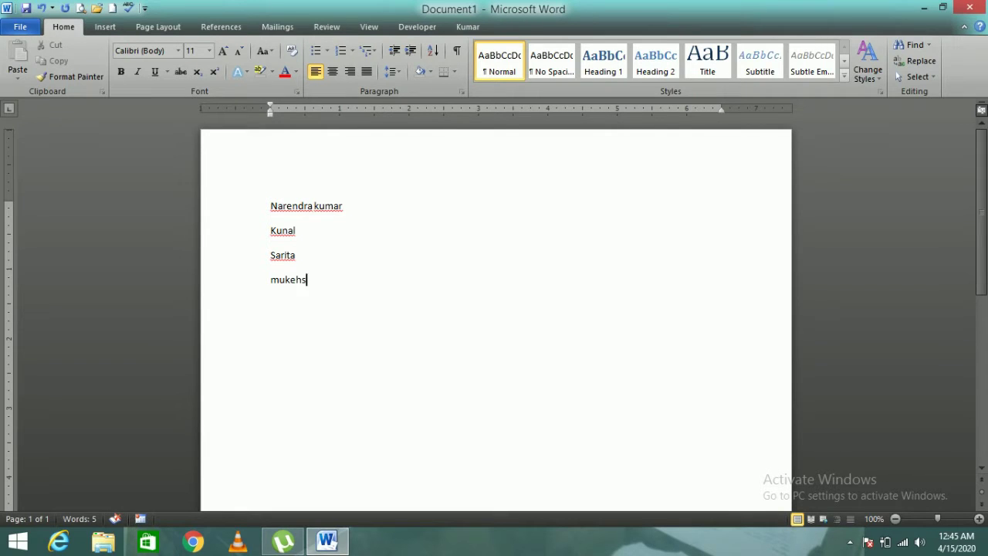
pyautogui.press('BackSpace')
pyautogui.press('BackSpace')
pyautogui.write('sh')
pyautogui.press('Return')
# Type the remaining six names one per line and delete the stray text below
pyautogui.write('rahul')
pyautogui.press('Return')
pyautogui.write('ja')
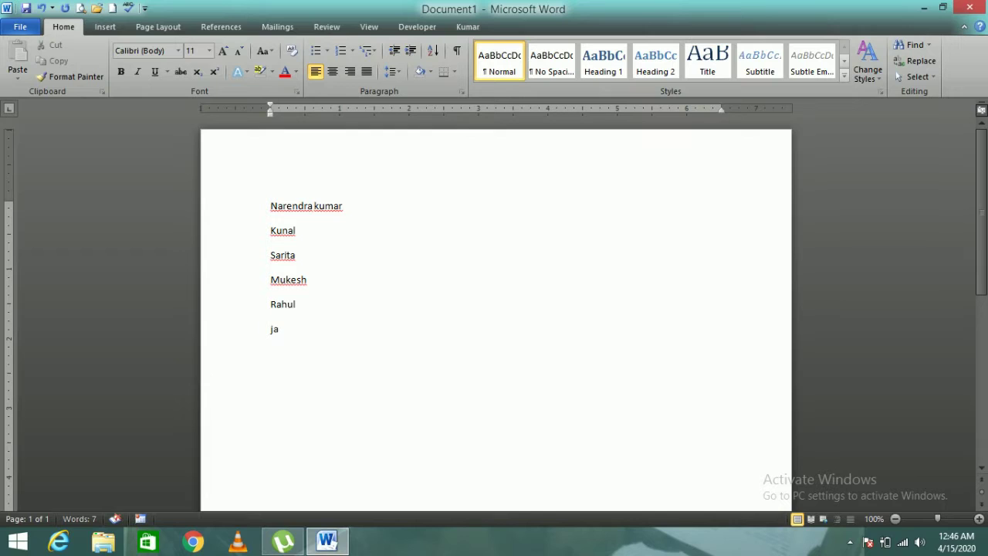
pyautogui.write('ved')
pyautogui.press('Return')
pyautogui.write('poonam')
pyautogui.press('Return')
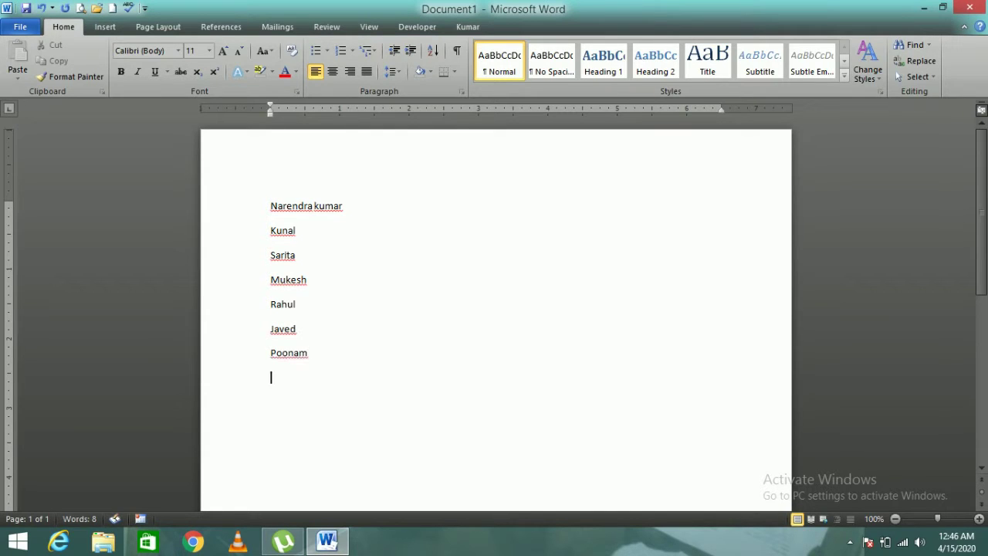
pyautogui.write('anjali')
pyautogui.press('Return')
pyautogui.write('a')
pyautogui.write('ree')
pyautogui.write('a')
pyautogui.press('Return')
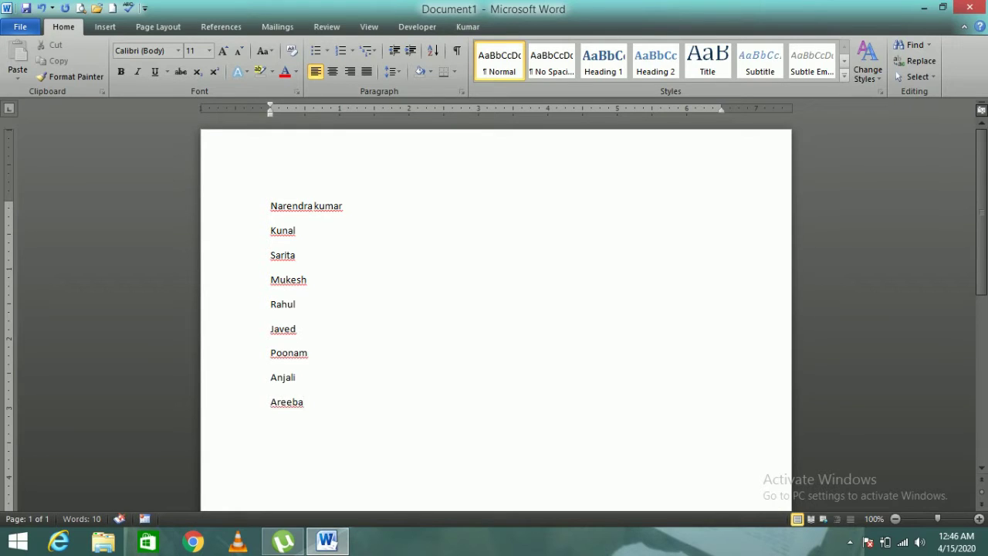
pyautogui.write('rahu')
pyautogui.press('BackSpace')
pyautogui.press('BackSpace')
pyautogui.press('BackSpace')
pyautogui.press('BackSpace')
# Select all nine names and apply the arrowhead bullet style from the Bullets gallery
pyautogui.click(271, 205)
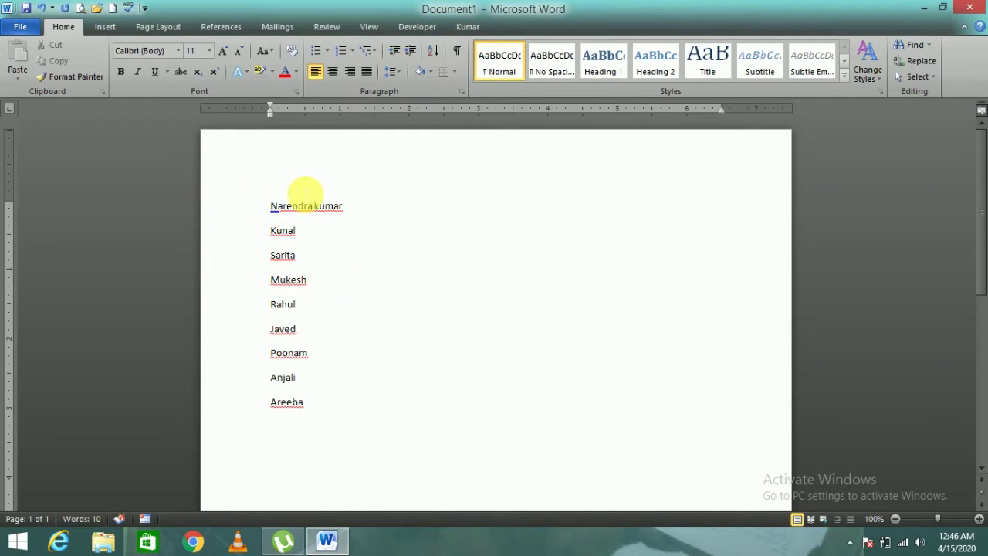
pyautogui.moveTo(262, 205); pyautogui.dragTo(259, 409)
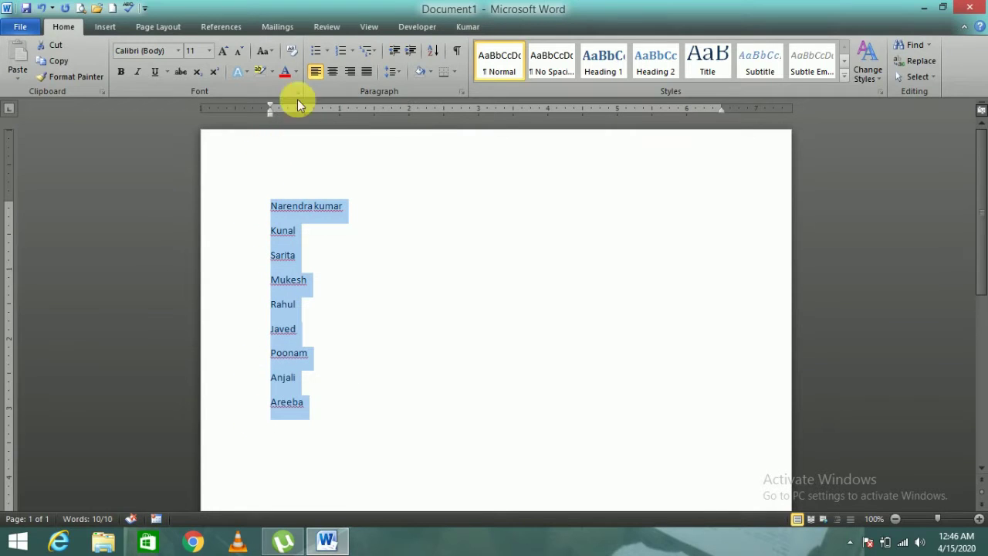
pyautogui.click(327, 51)
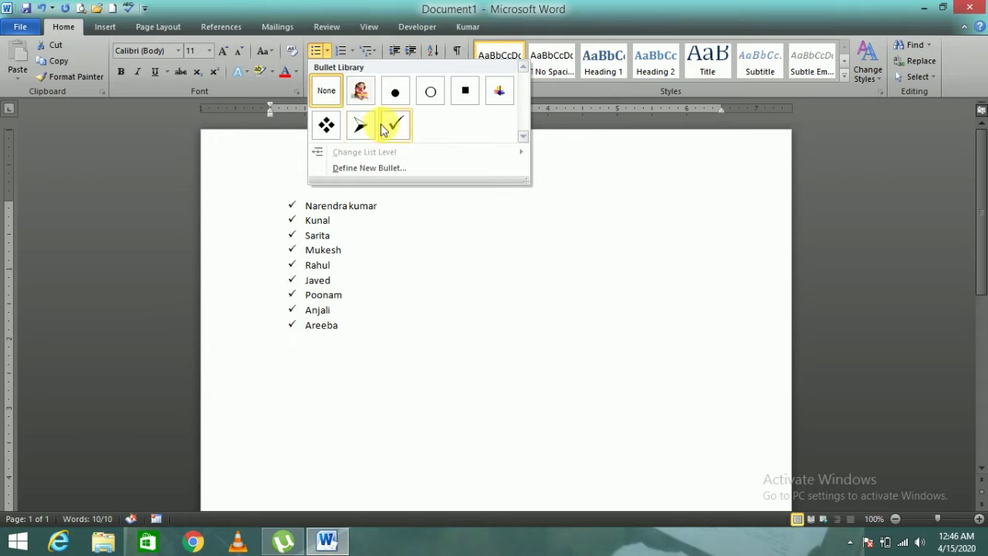
pyautogui.click(362, 127)
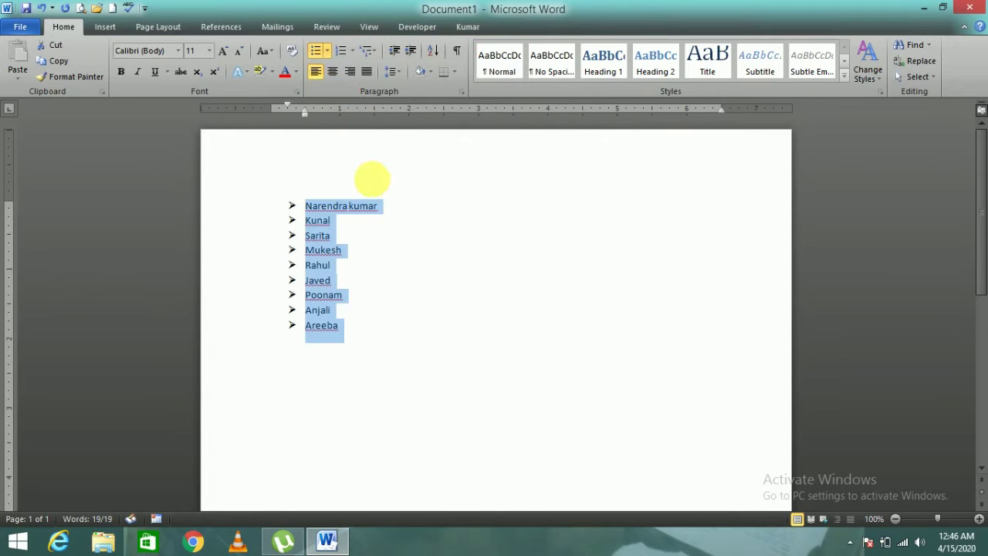
pyautogui.click(403, 241)
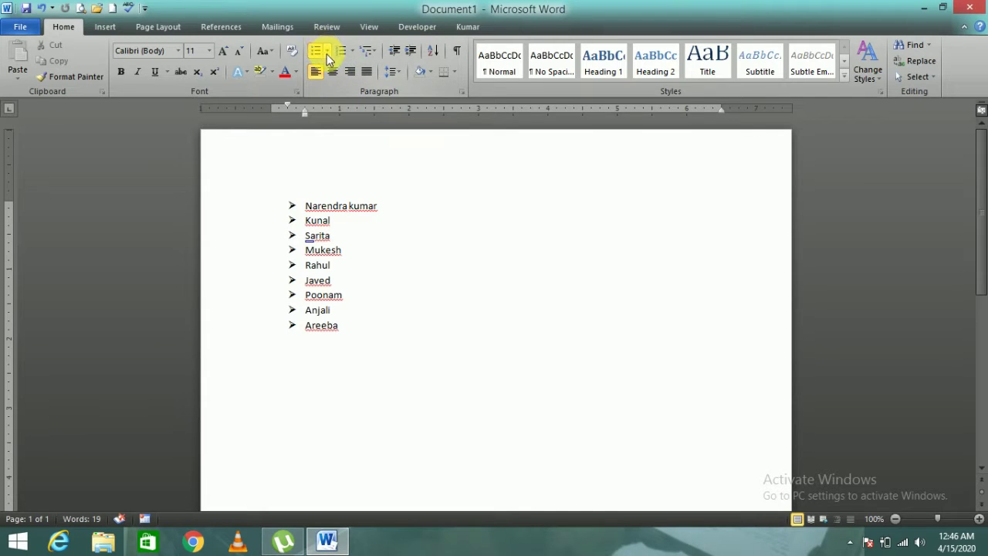
# Try no numbering on the list, undo it, then select all and show the bullet choices
pyautogui.click(355, 52)
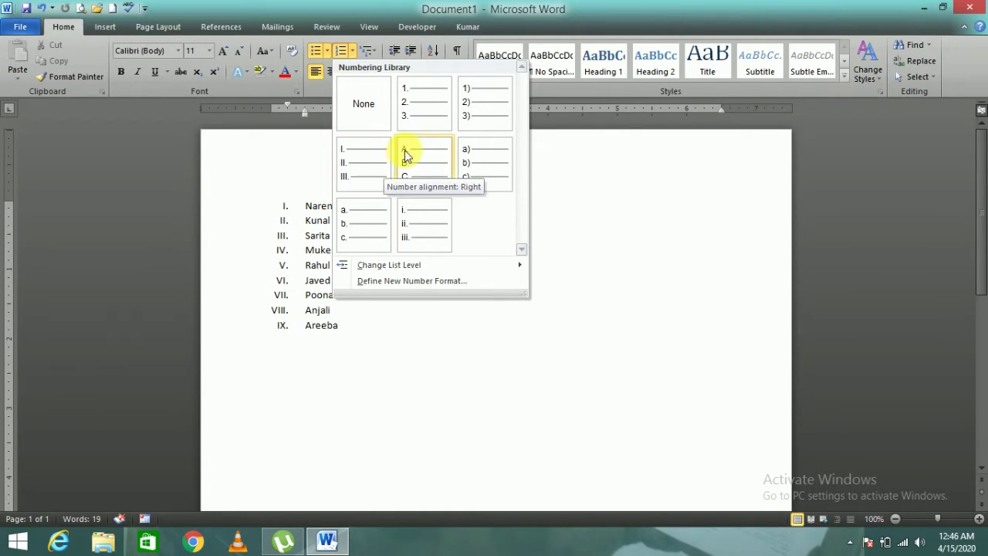
pyautogui.click(369, 106)
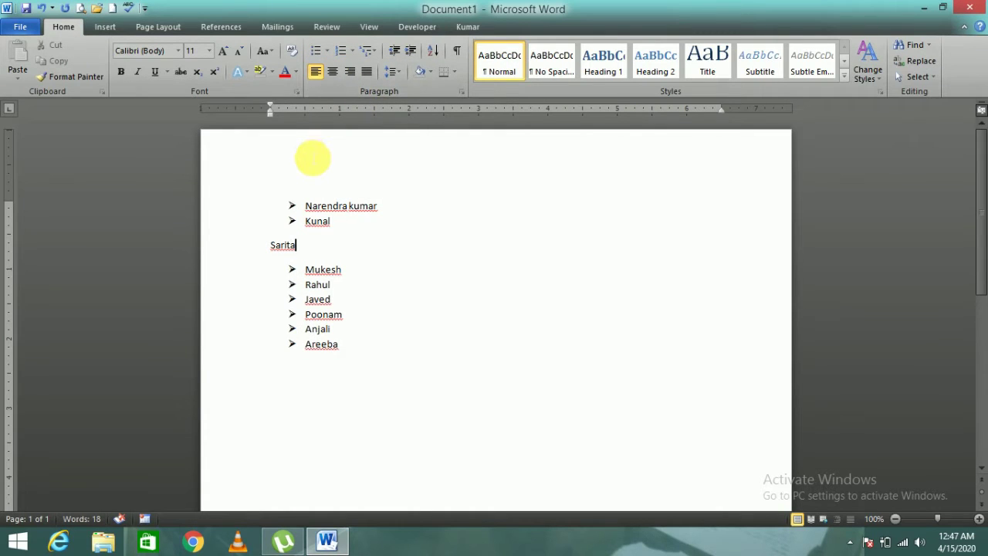
pyautogui.hotkey('ctrl', 'z')
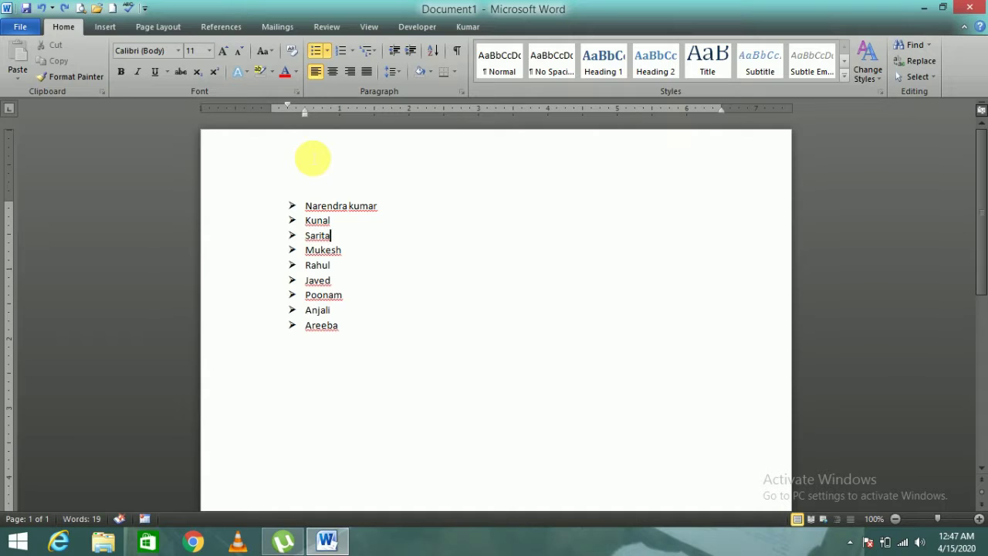
pyautogui.hotkey('ctrl', 'a')
pyautogui.click(326, 50)
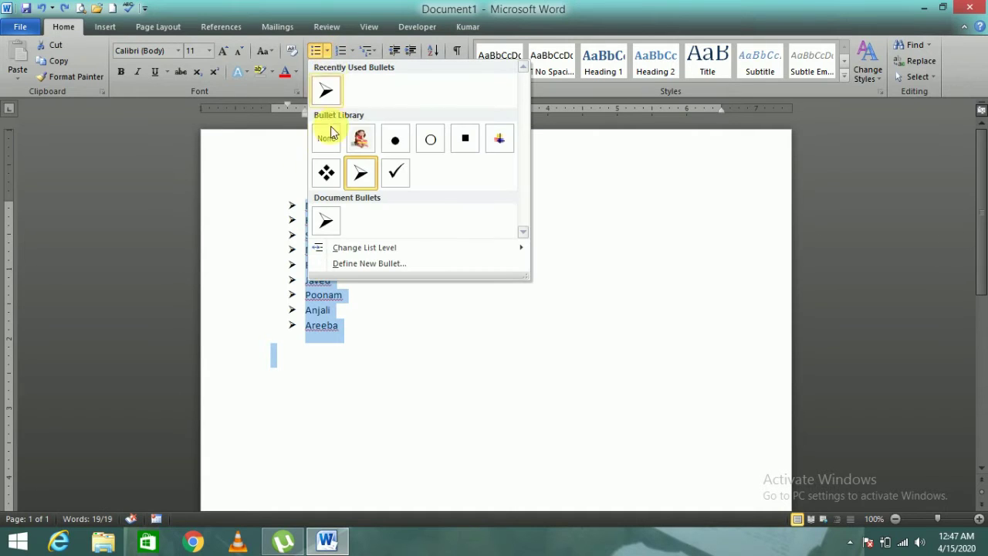
# Define a custom Webdings alien-head symbol bullet for the list and enlarge the names' font size
pyautogui.click(363, 264)
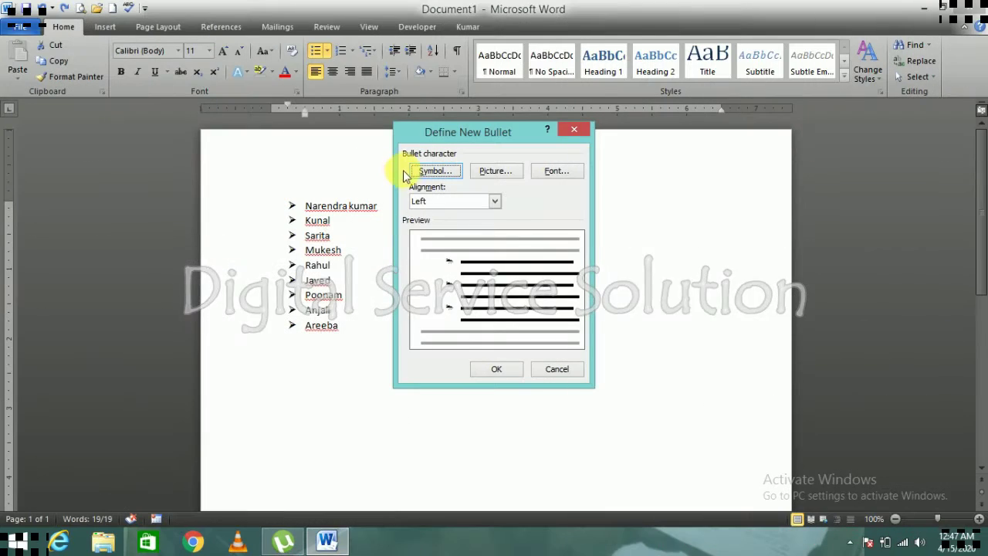
pyautogui.click(435, 171)
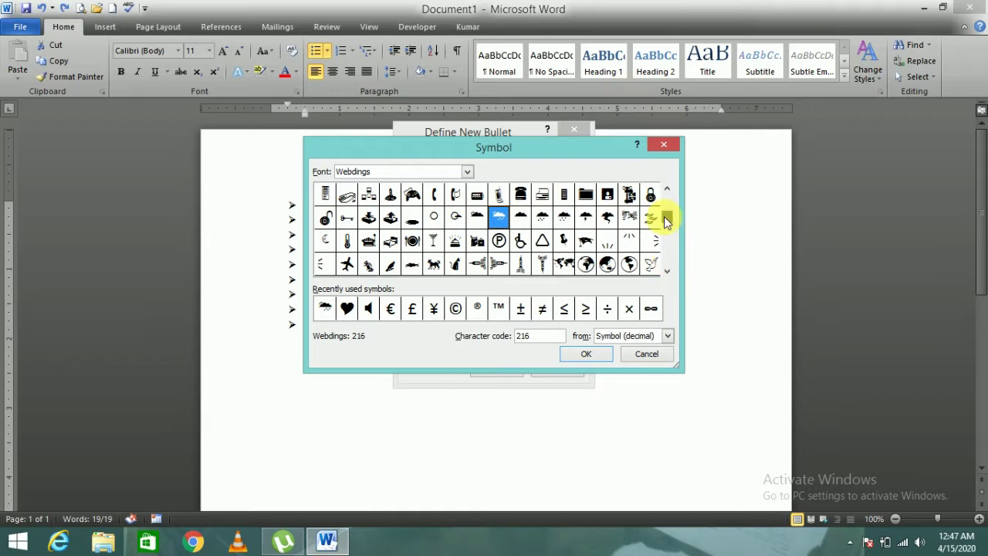
pyautogui.moveTo(666, 263); pyautogui.dragTo(666, 210)
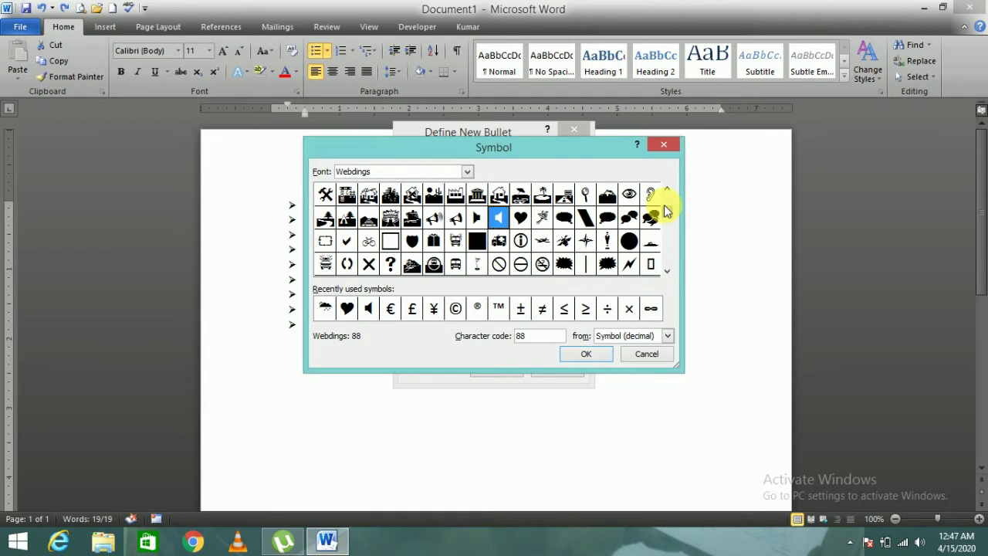
pyautogui.click(667, 192)
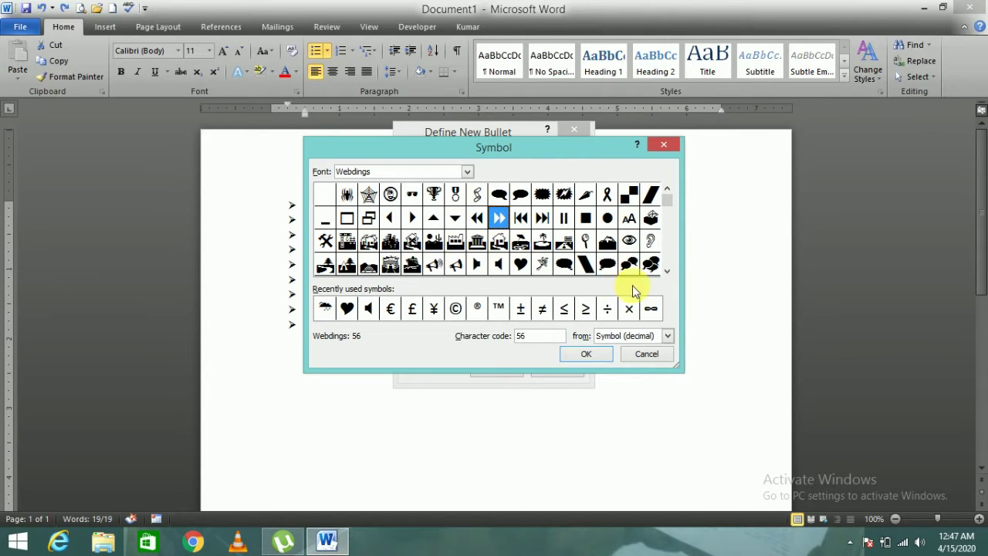
pyautogui.click(668, 271)
pyautogui.click(667, 272)
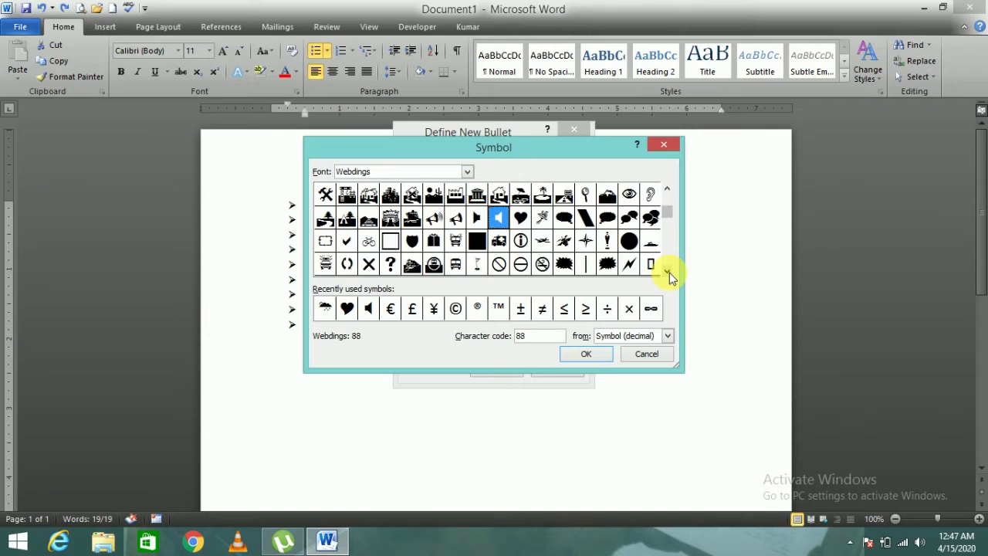
pyautogui.click(667, 271)
pyautogui.click(668, 271)
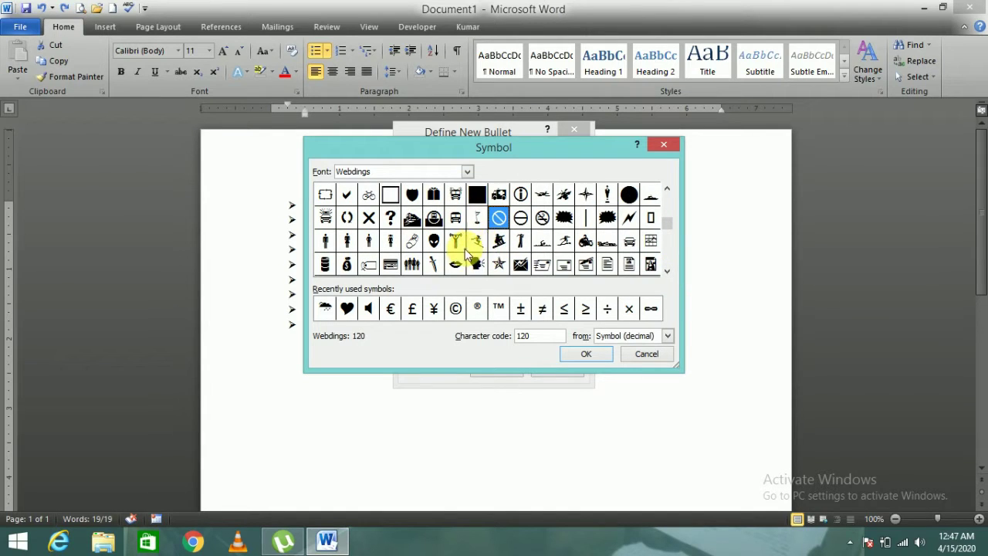
pyautogui.click(434, 243)
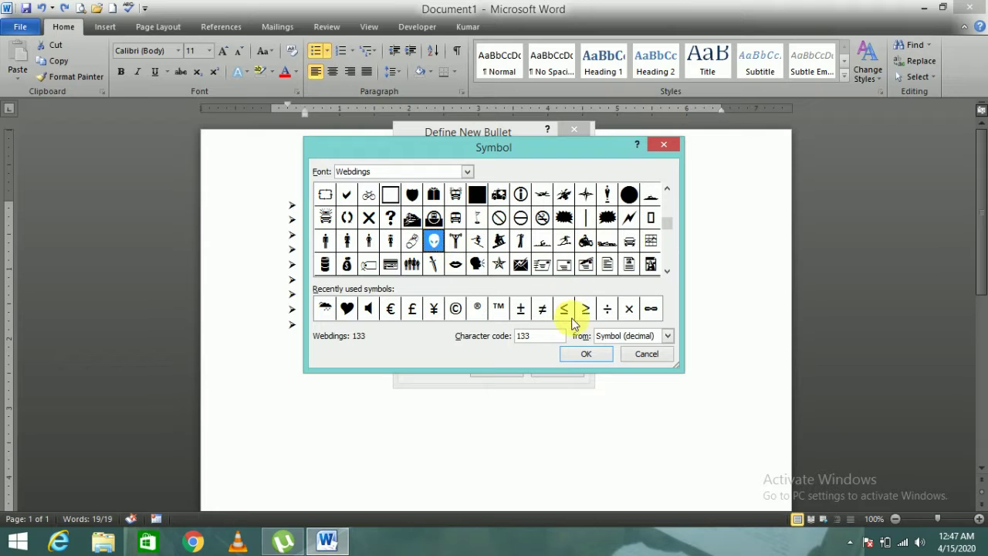
pyautogui.click(585, 355)
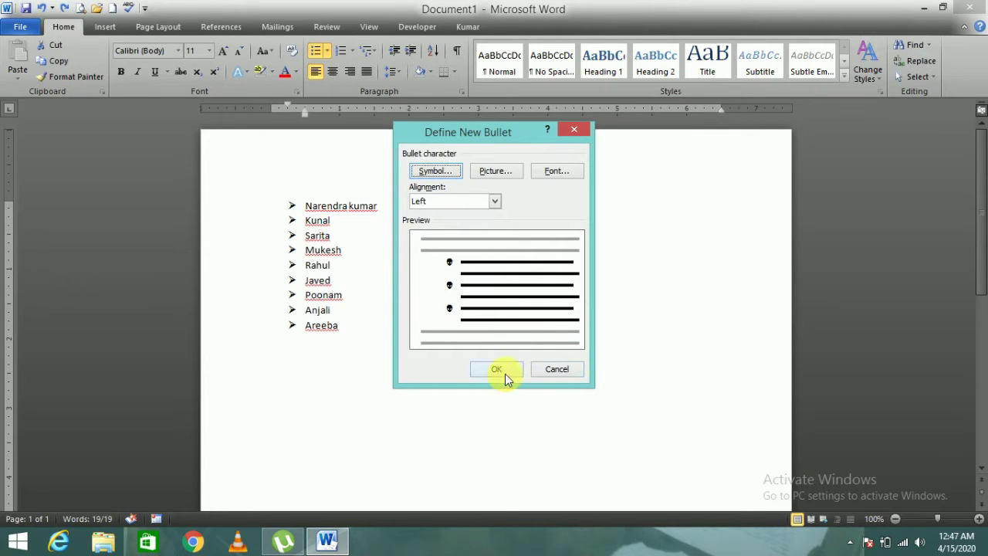
pyautogui.click(502, 371)
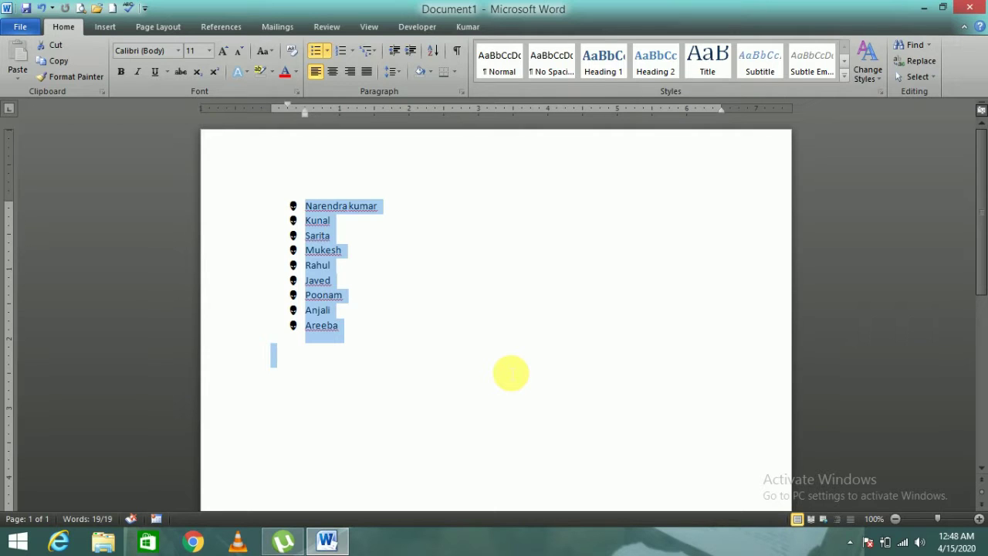
pyautogui.hotkey('ctrl', ']')
pyautogui.hotkey('ctrl', ']')
pyautogui.hotkey('ctrl', ']')
pyautogui.hotkey('ctrl', ']')
pyautogui.hotkey('ctrl', ']')
pyautogui.hotkey('ctrl', ']')
pyautogui.hotkey('ctrl', ']')
pyautogui.hotkey('ctrl', ']')
pyautogui.hotkey('ctrl', ']')
pyautogui.hotkey('ctrl', ']')
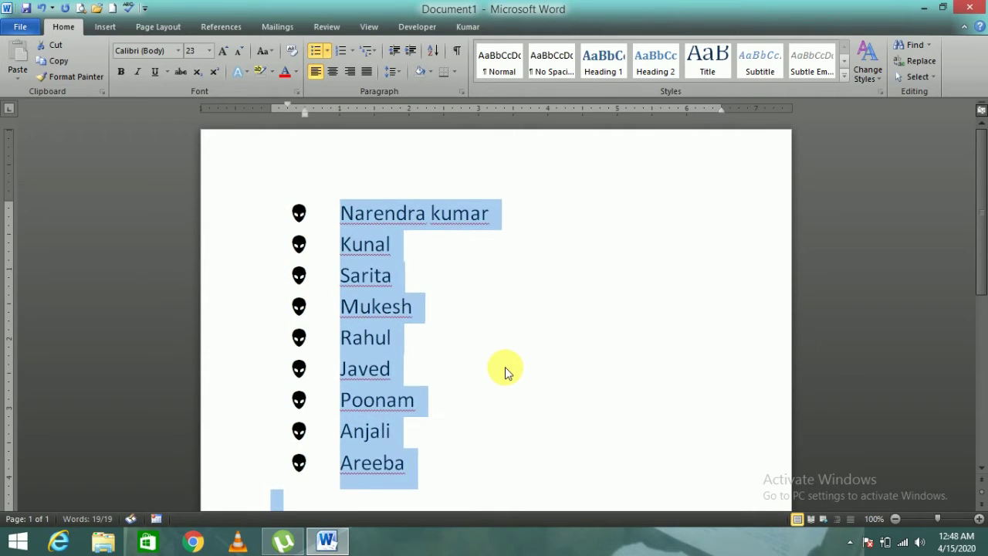
pyautogui.hotkey('ctrl', ']')
pyautogui.hotkey('ctrl', ']')
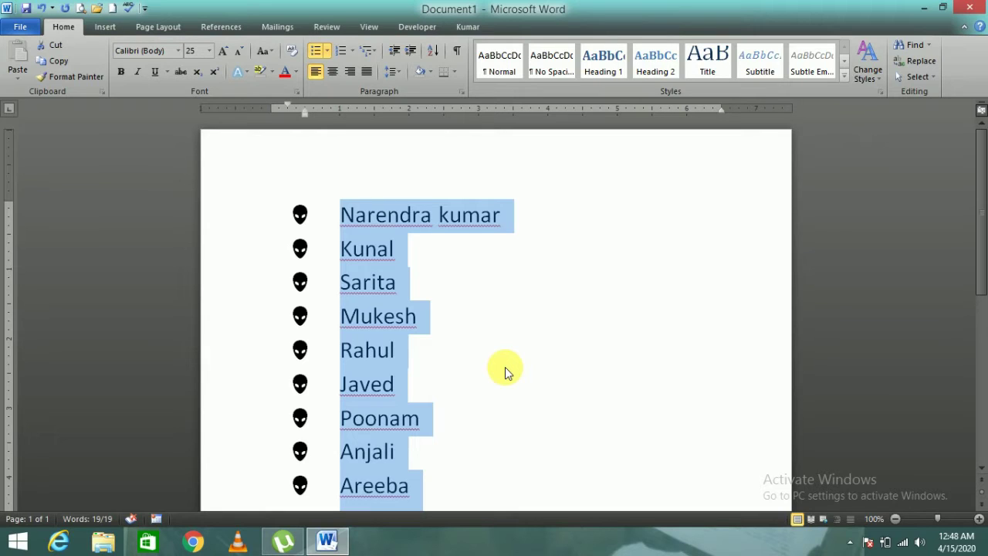
# Replace the alien-head bullet with a new picture bullet through Define New Bullet
pyautogui.scroll(-1, 504, 366)
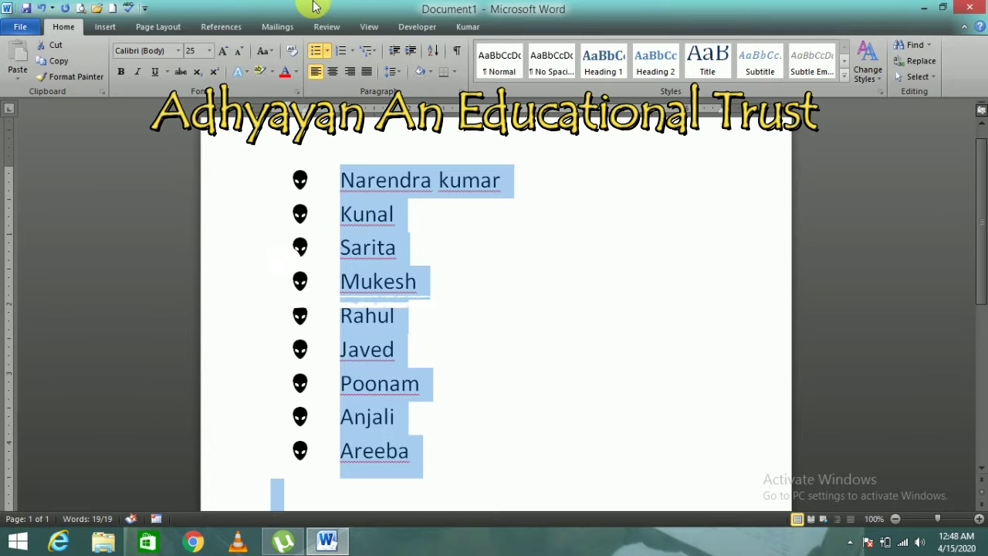
pyautogui.click(327, 51)
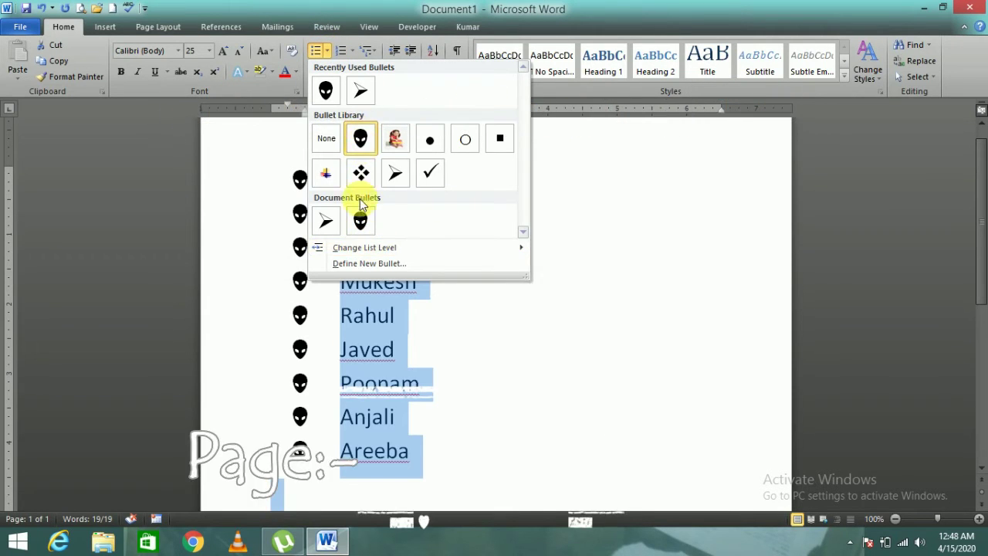
pyautogui.click(358, 264)
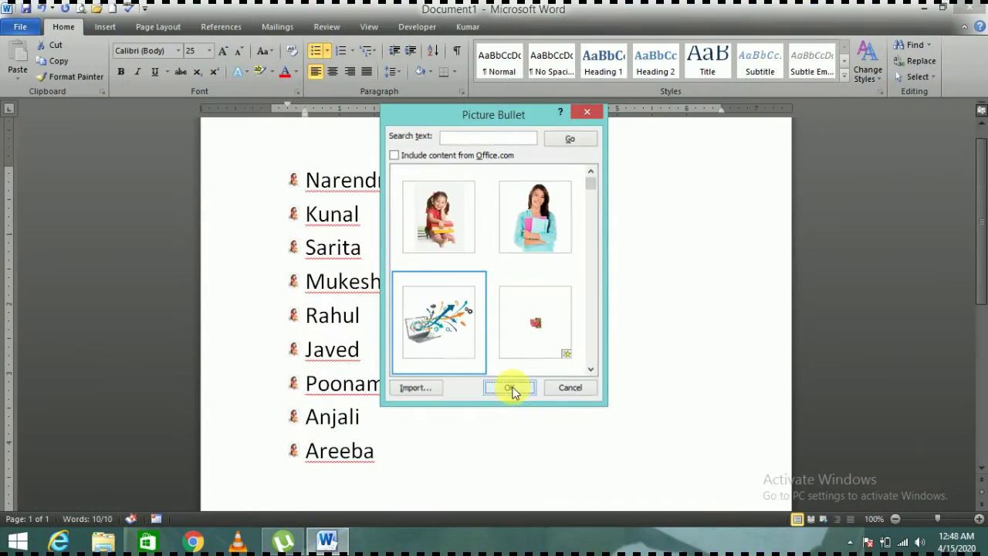
pyautogui.click(511, 388)
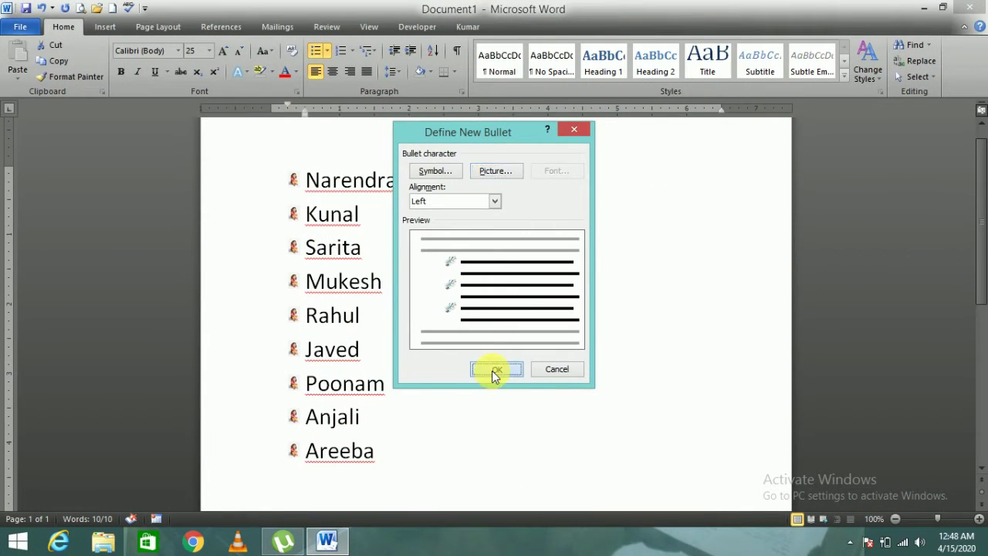
pyautogui.click(494, 370)
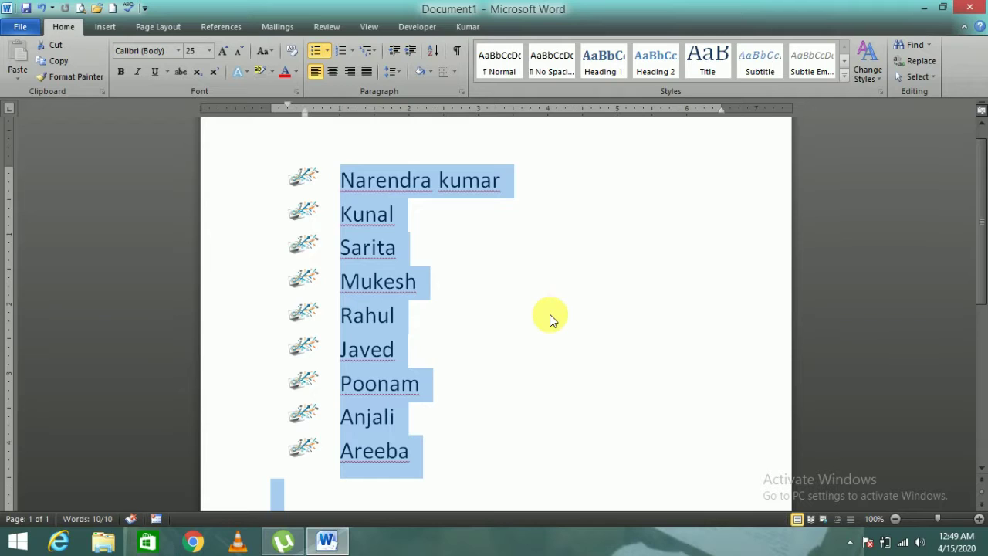
# Enlarge the list text to 34 point
pyautogui.hotkey('ctrl', ']')
pyautogui.hotkey('ctrl', ']')
pyautogui.hotkey('ctrl', ']')
pyautogui.hotkey('ctrl', ']')
pyautogui.hotkey('ctrl', ']')
pyautogui.hotkey('ctrl', ']')
pyautogui.hotkey('ctrl', ']')
pyautogui.hotkey('ctrl', ']')
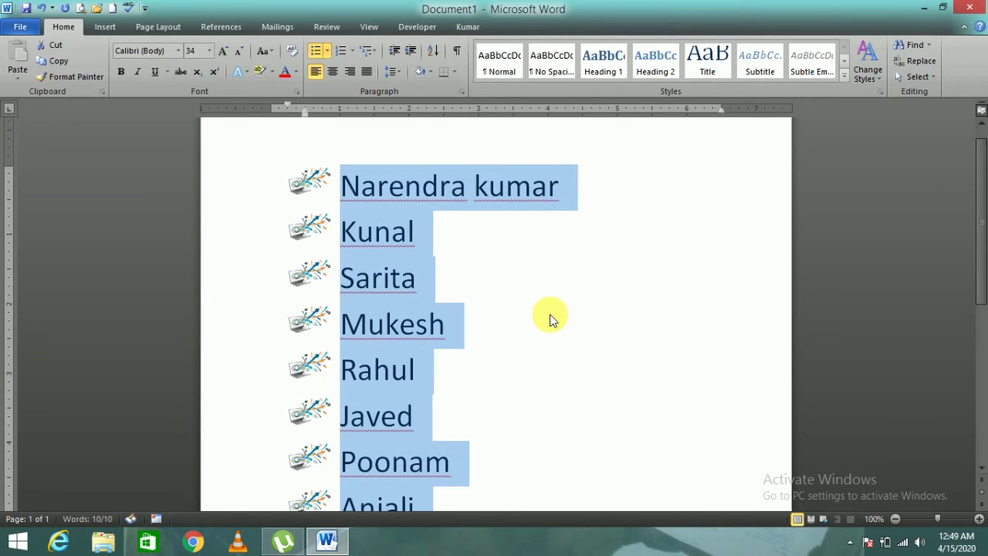
pyautogui.click(549, 320)
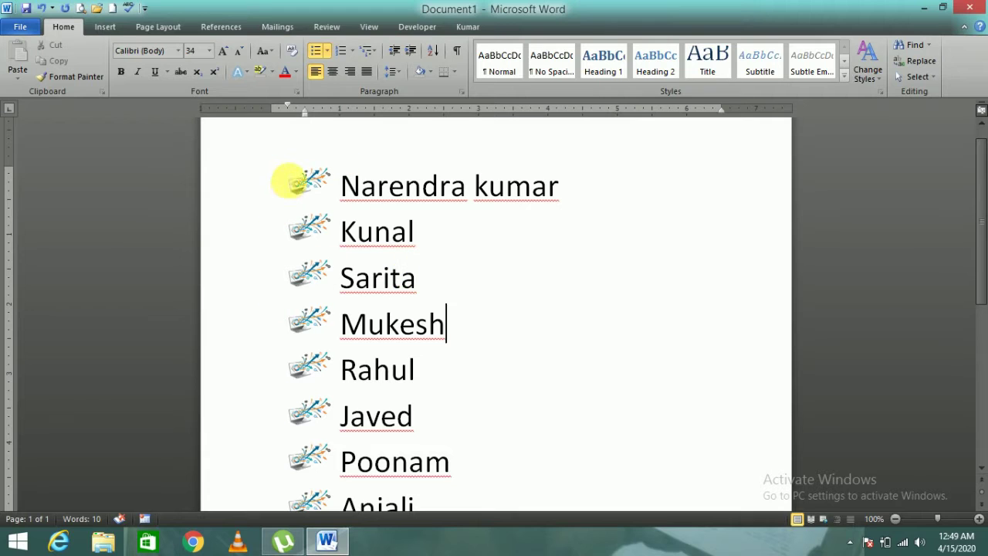
pyautogui.scroll(-1, 307, 322)
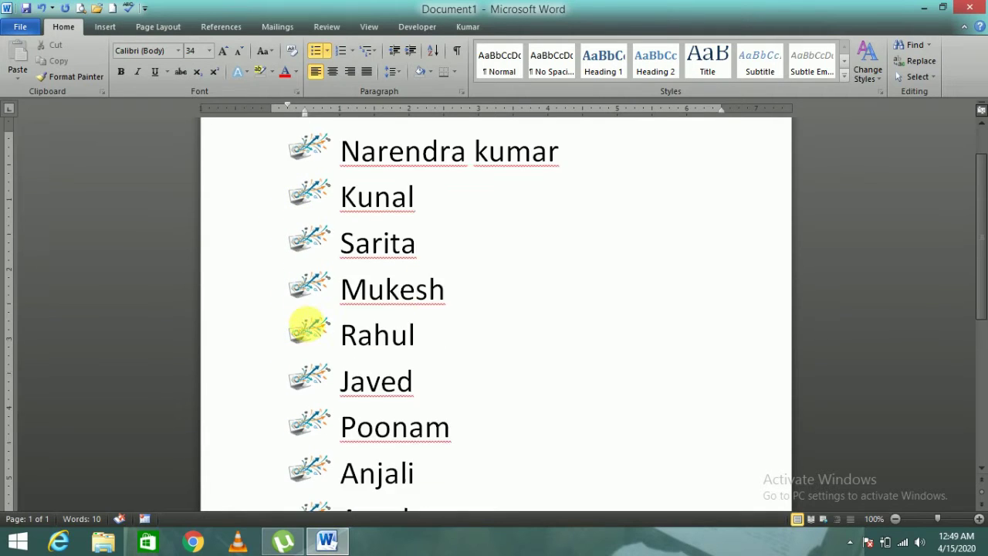
pyautogui.scroll(-2, 307, 322)
pyautogui.scroll(1, 389, 366)
pyautogui.scroll(-4, 465, 365)
# Add two new names as bullet lines after the last name in the list
pyautogui.click(470, 350)
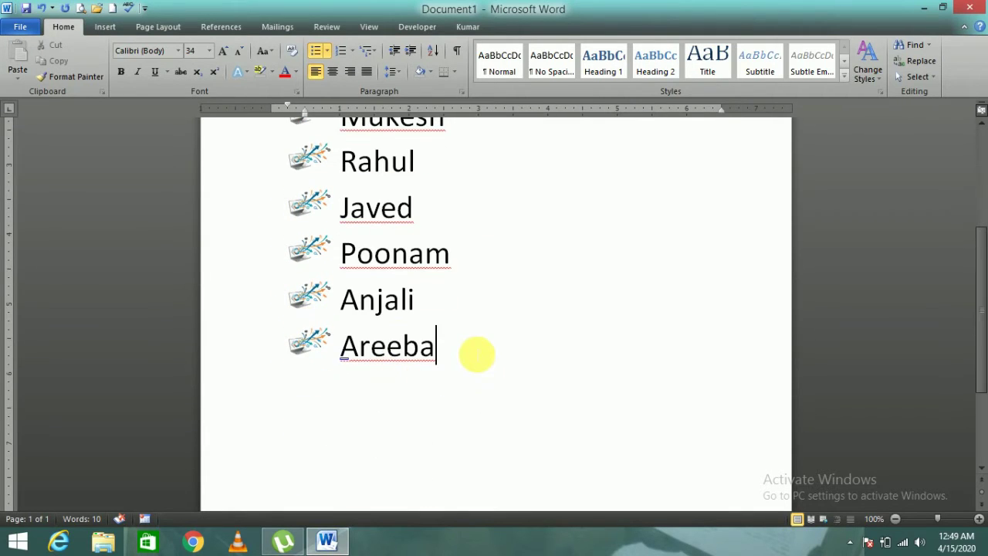
pyautogui.press('Return')
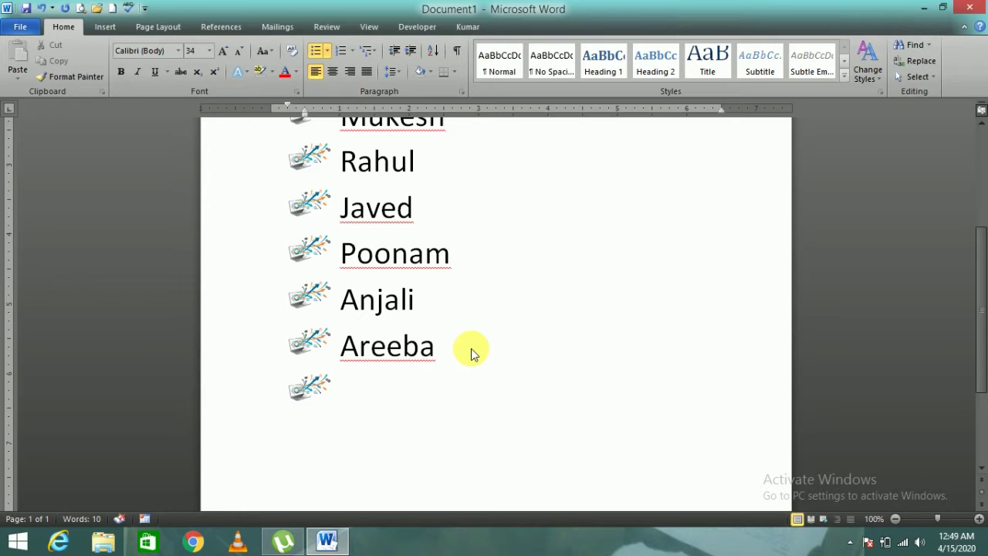
pyautogui.write('harish')
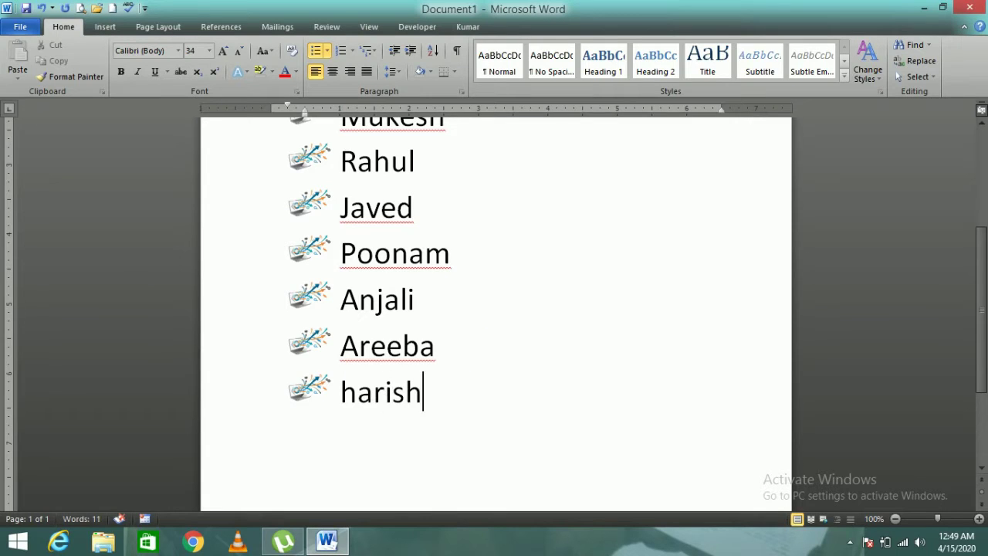
pyautogui.press('Return')
pyautogui.write('sr')
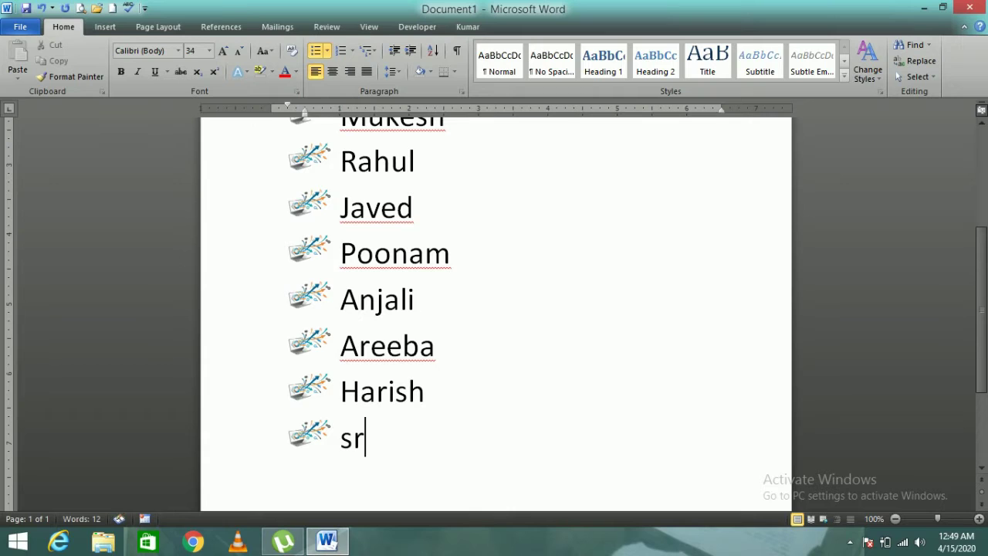
pyautogui.press('BackSpace')
pyautogui.write('uresh')
pyautogui.press('Return')
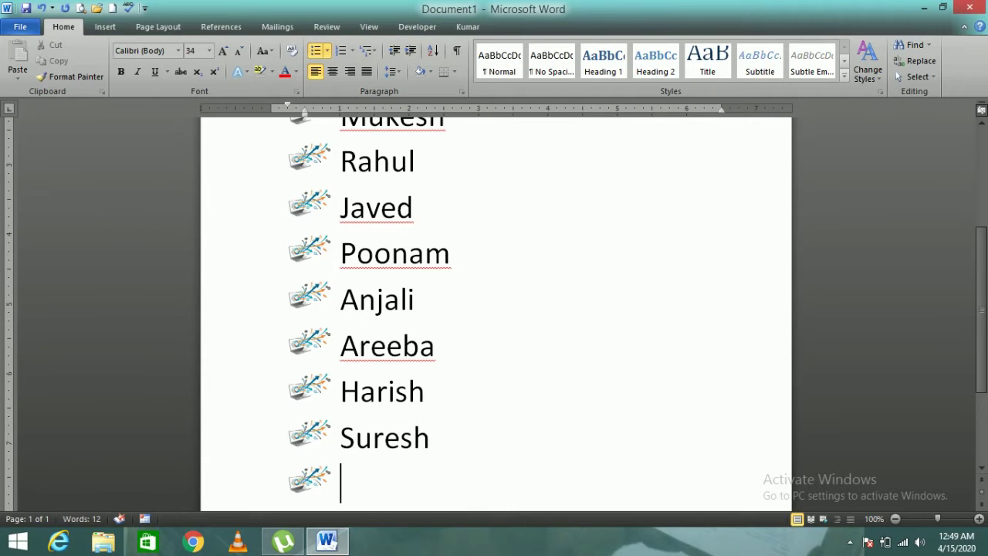
pyautogui.scroll(3, 378, 242)
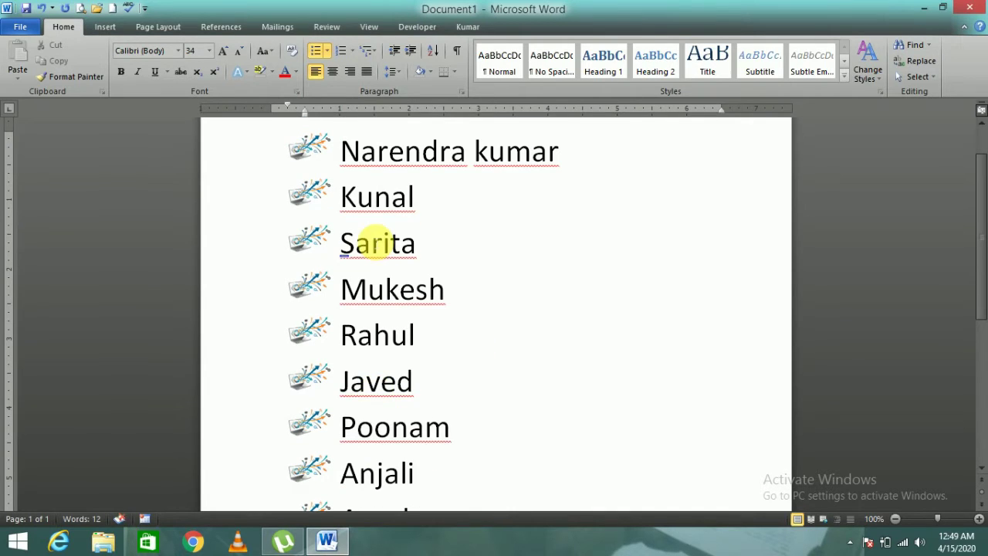
pyautogui.hotkey('ctrl', 'a')
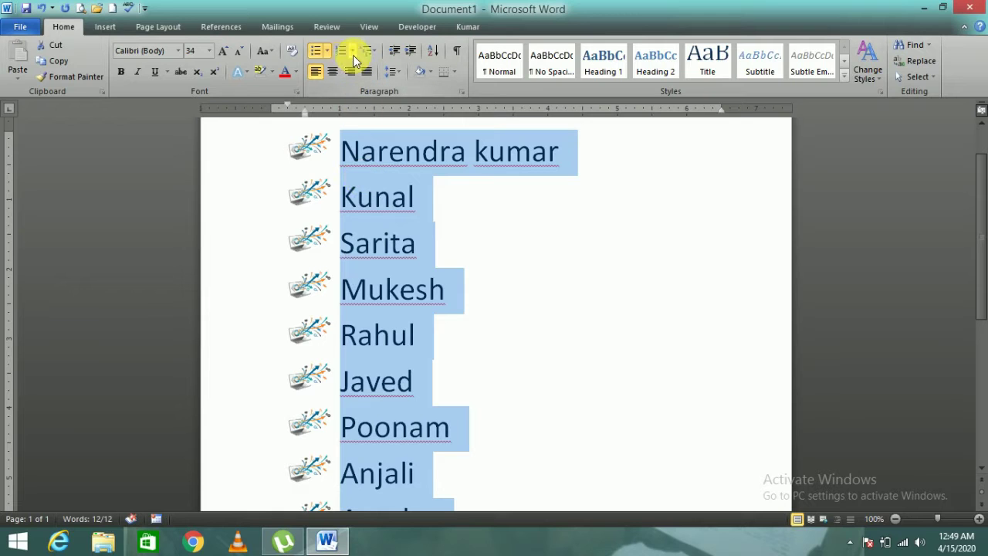
# Apply the small lady picture bullet to all eleven names in the list
pyautogui.click(328, 51)
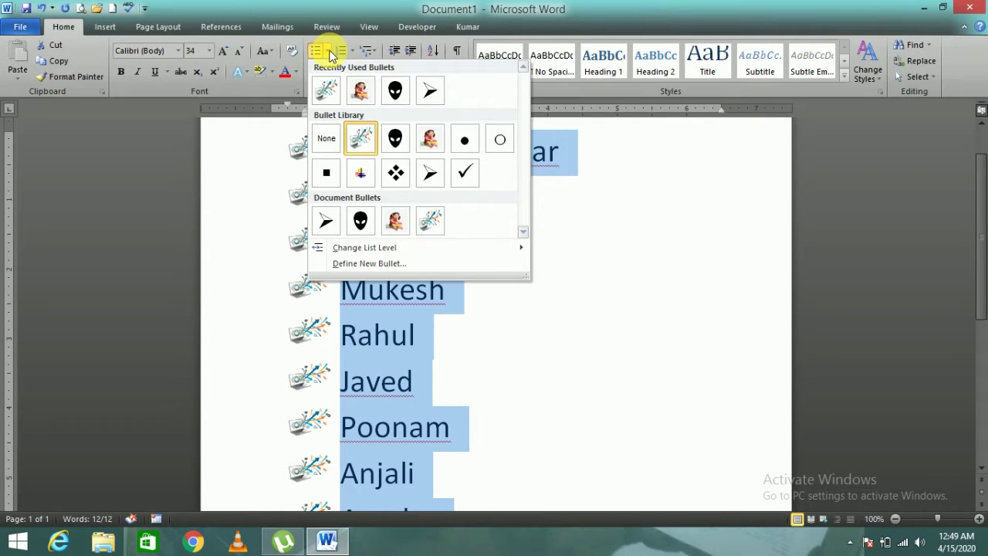
pyautogui.click(357, 93)
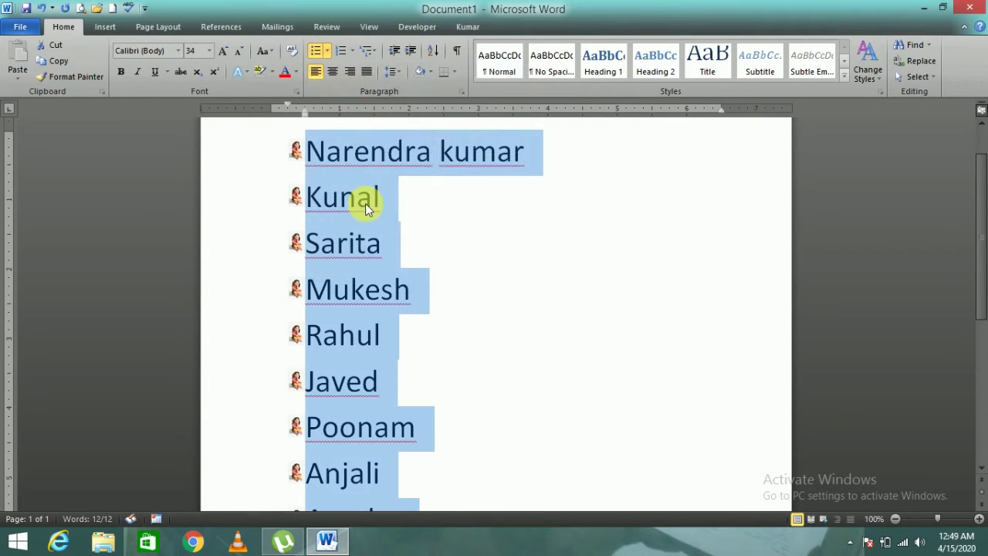
pyautogui.click(430, 202)
pyautogui.scroll(-3, 339, 232)
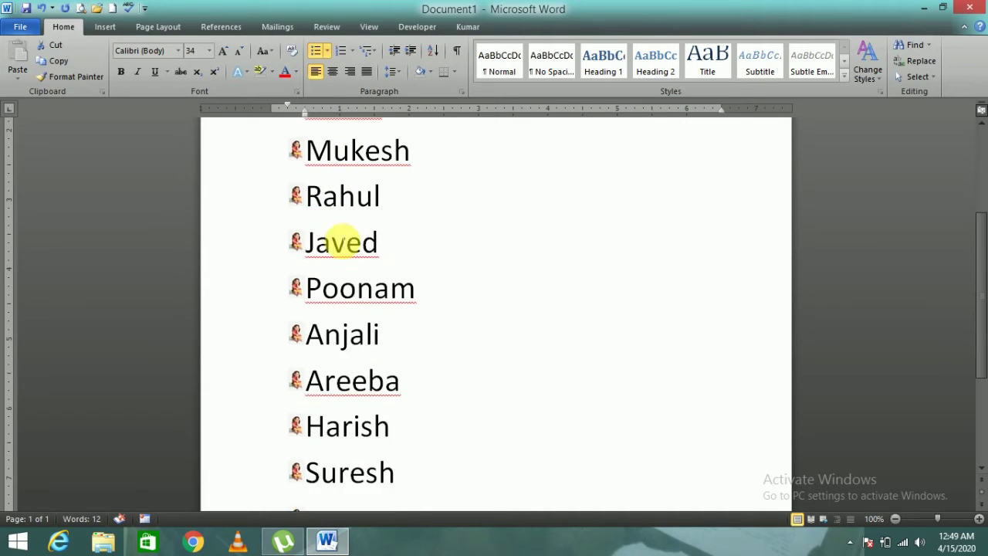
pyautogui.scroll(-3, 342, 286)
pyautogui.scroll(4, 361, 277)
pyautogui.scroll(3, 359, 278)
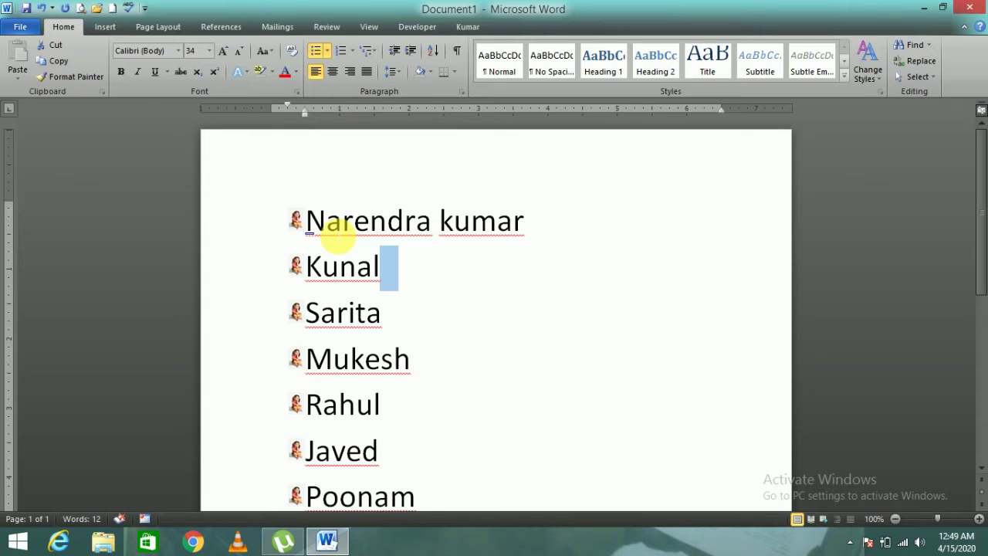
# Glance at multilevel list styles, then select the list and indent it six steps right
pyautogui.click(378, 54)
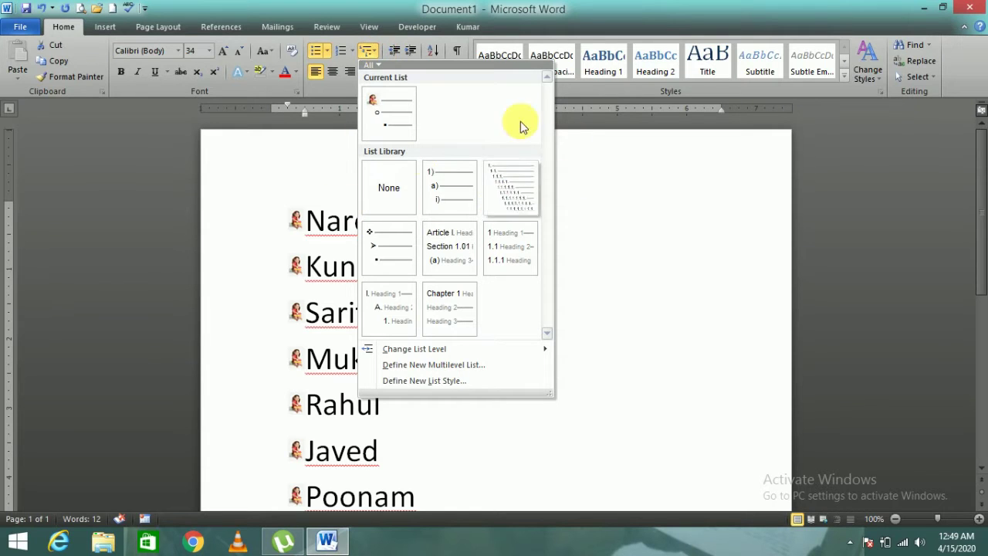
pyautogui.press('Escape')
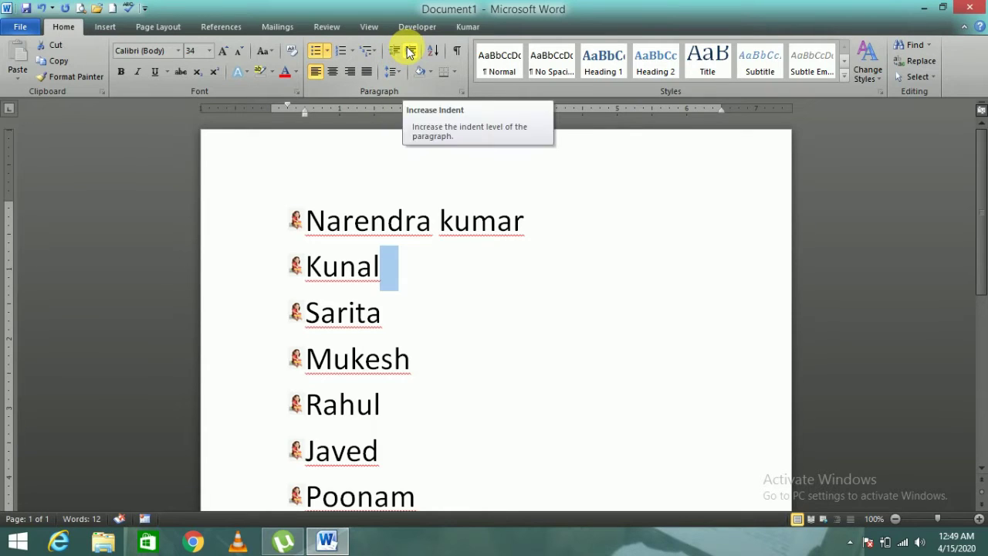
pyautogui.hotkey('ctrl', 'a')
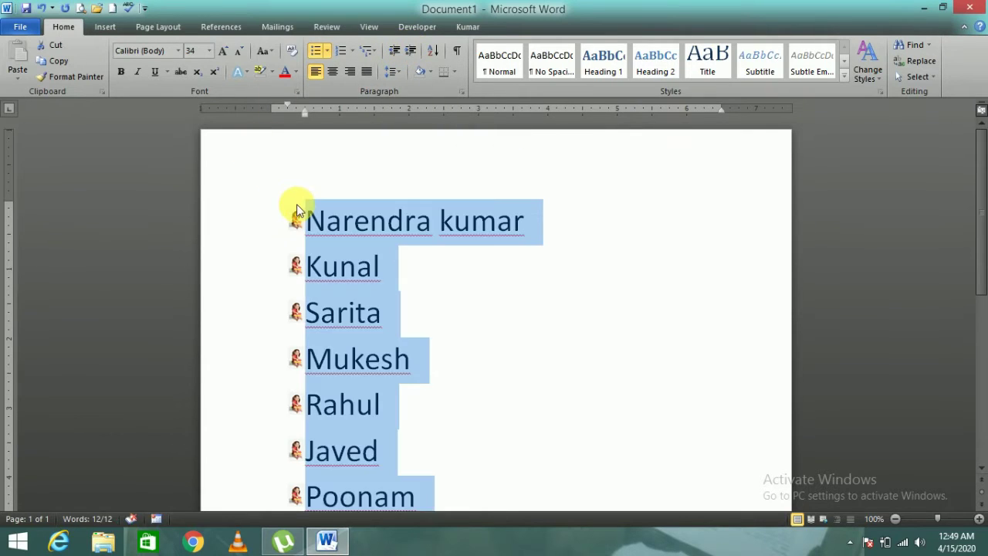
pyautogui.click(412, 50)
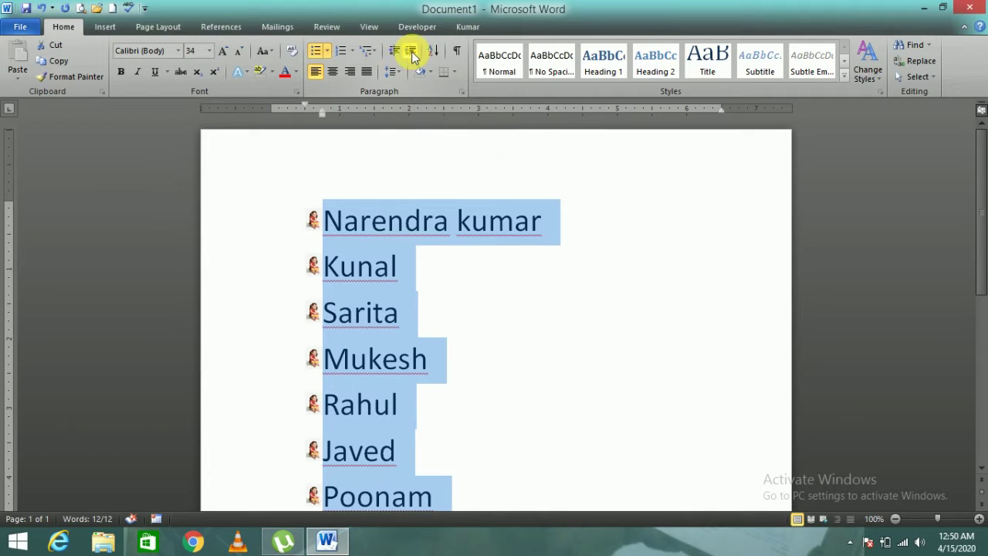
pyautogui.click(412, 52)
pyautogui.click(411, 53)
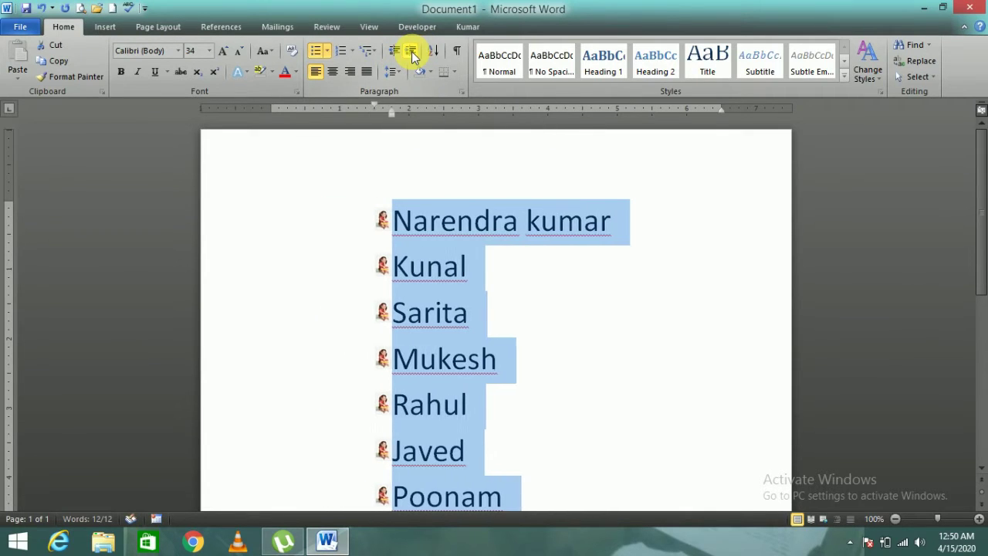
pyautogui.click(411, 53)
pyautogui.click(411, 51)
pyautogui.click(411, 51)
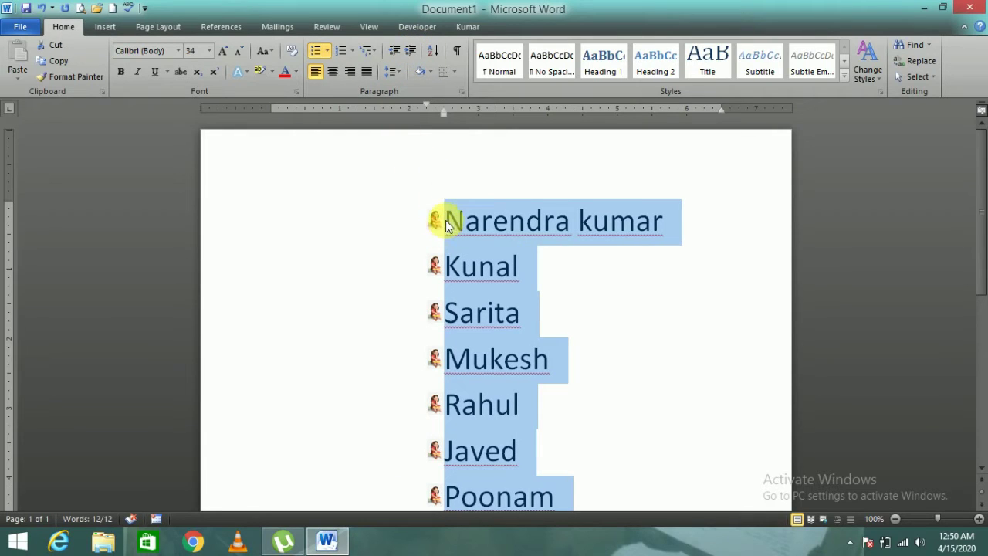
# Decrease the list's indent repeatedly to bring it back near the left margin
pyautogui.click(396, 50)
pyautogui.doubleClick(396, 51)
pyautogui.doubleClick(396, 51)
pyautogui.doubleClick(396, 51)
pyautogui.doubleClick(395, 51)
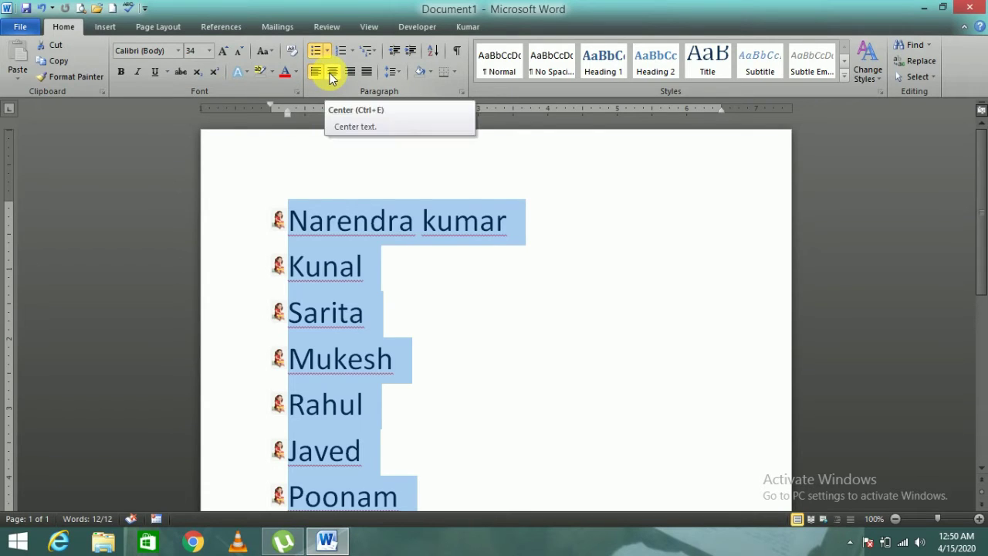
# Try center, right and justified alignment on the list, then return it to left alignment
pyautogui.click(332, 73)
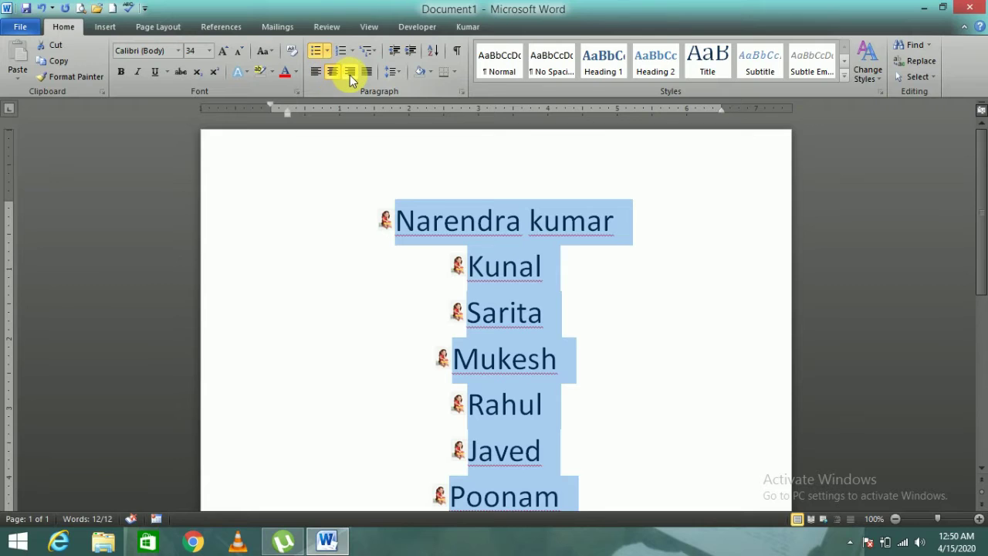
pyautogui.click(351, 74)
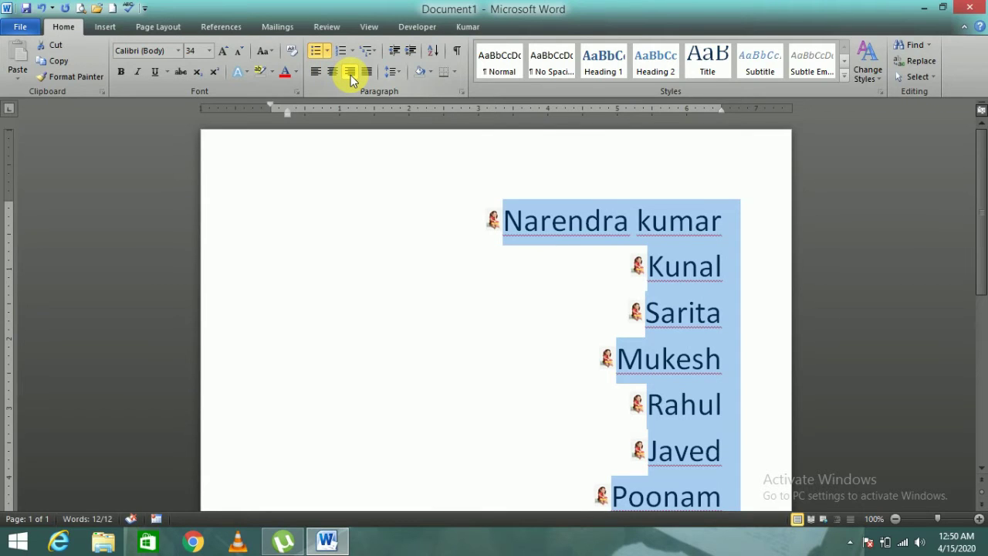
pyautogui.click(368, 74)
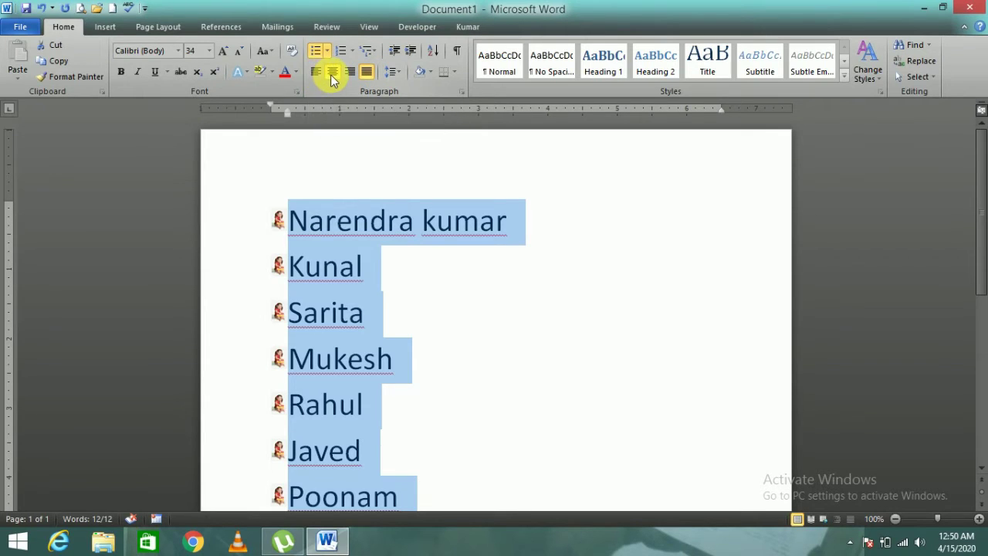
pyautogui.click(332, 74)
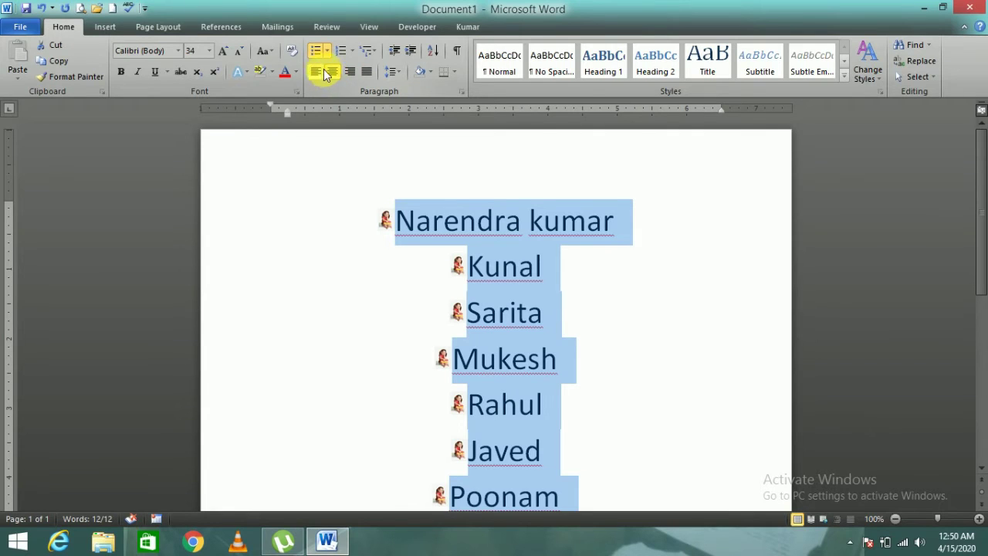
pyautogui.click(317, 72)
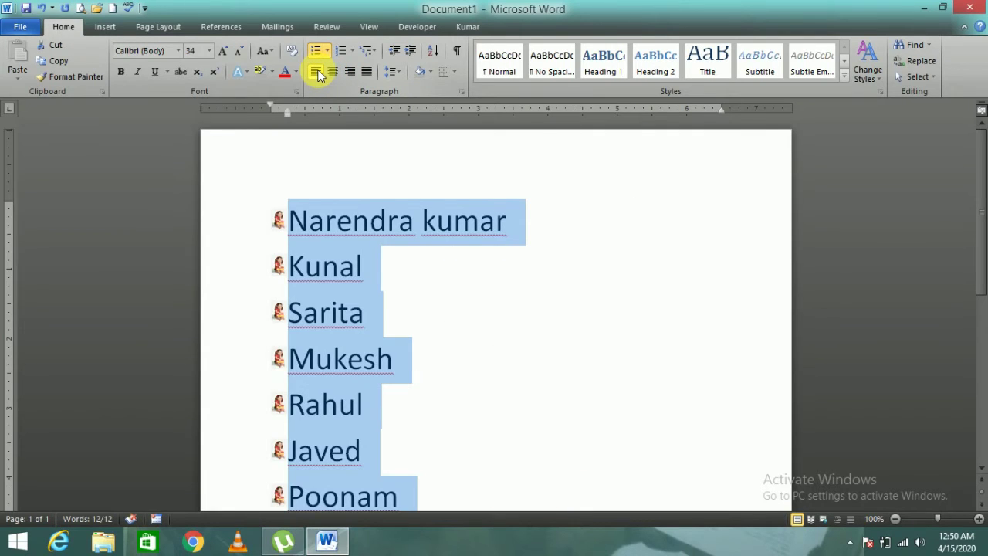
pyautogui.click(402, 70)
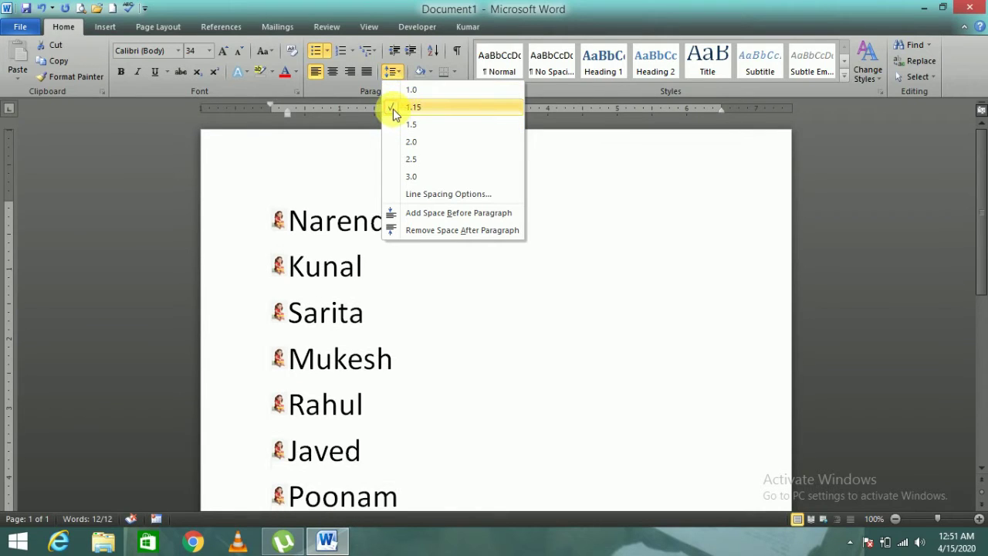
# Keep 1.15 line spacing, trial and undo No Spacing, and expand the Styles gallery
pyautogui.click(393, 108)
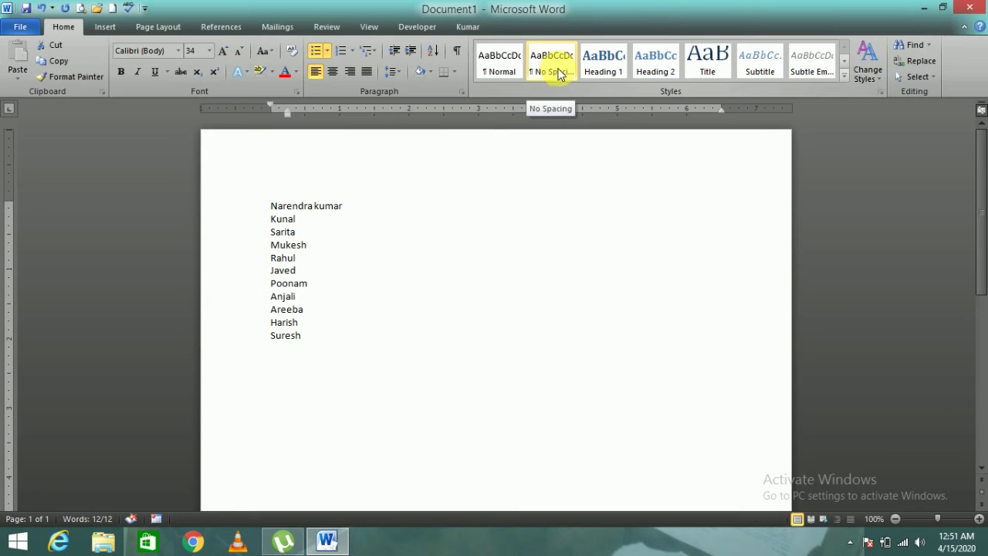
pyautogui.click(550, 68)
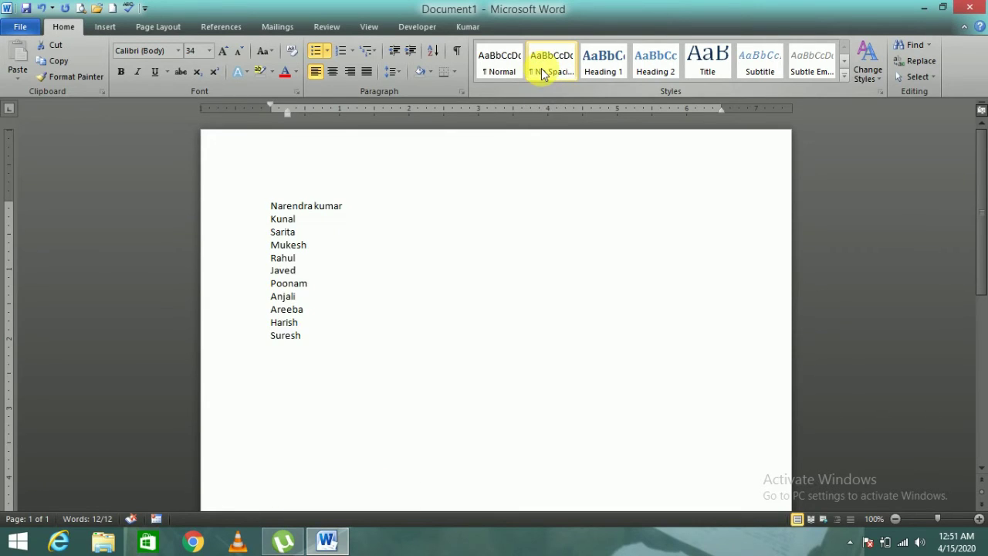
pyautogui.hotkey('ctrl', 'z')
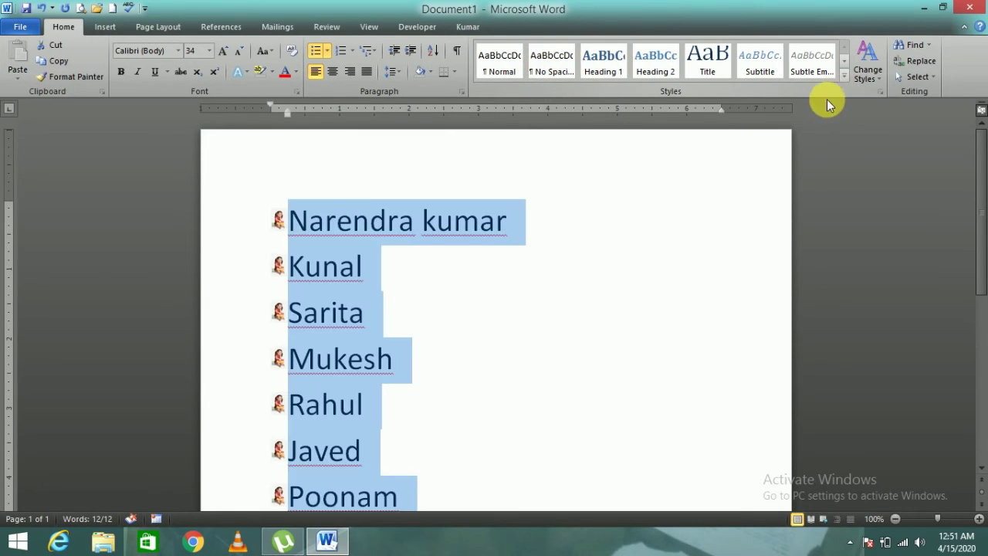
pyautogui.click(844, 76)
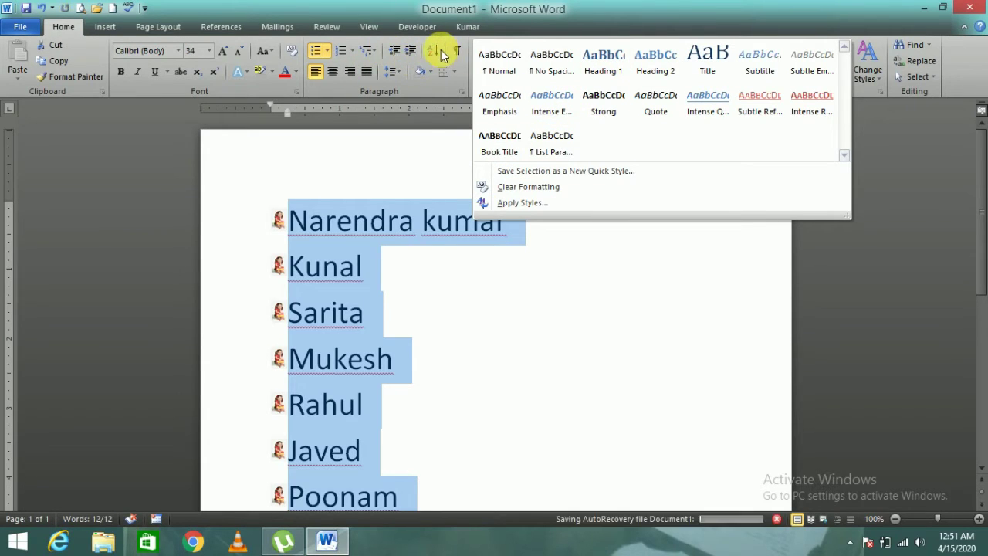
# Sort the name list by paragraph text in ascending order, starting with Anjali
pyautogui.click(591, 227)
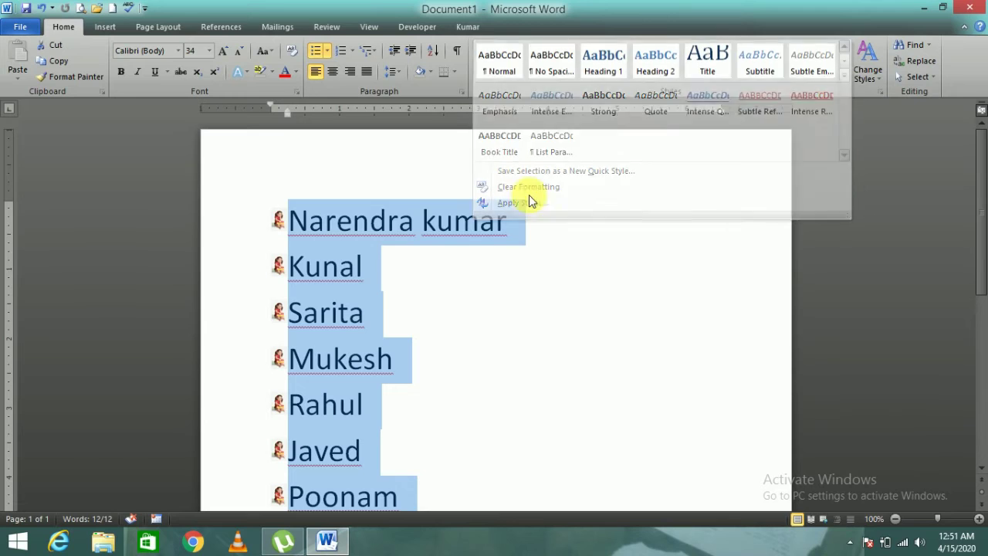
pyautogui.click(433, 53)
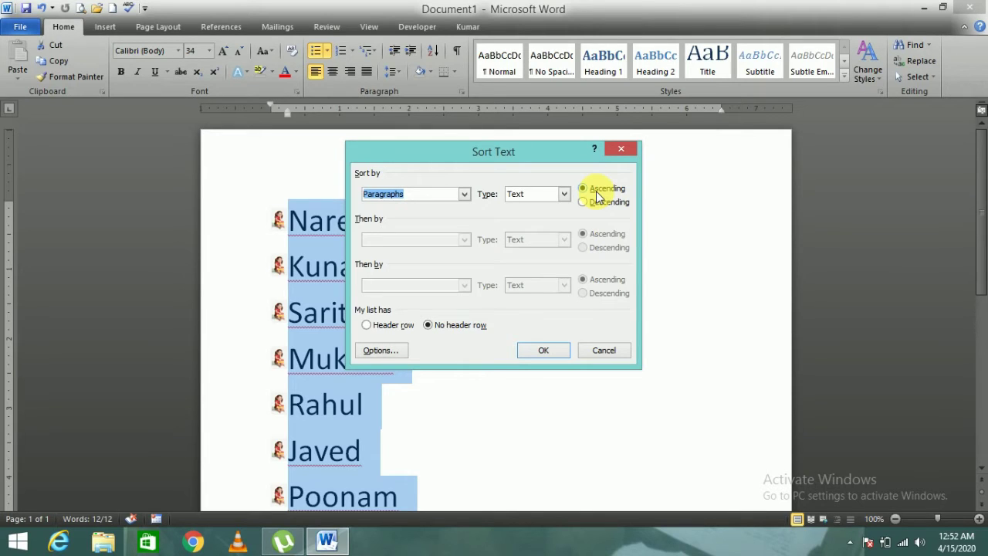
pyautogui.click(544, 349)
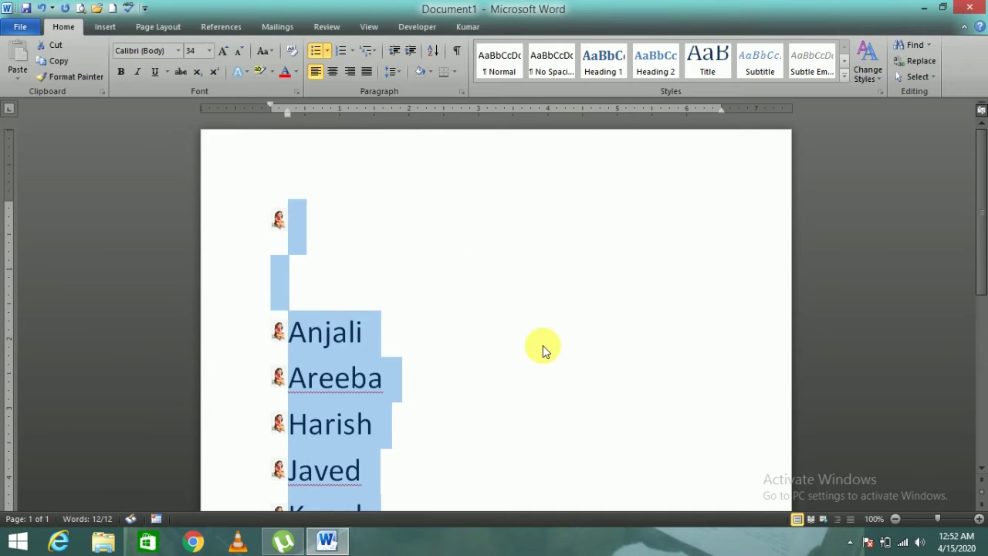
pyautogui.click(542, 352)
pyautogui.scroll(-2, 547, 348)
pyautogui.scroll(2, 548, 348)
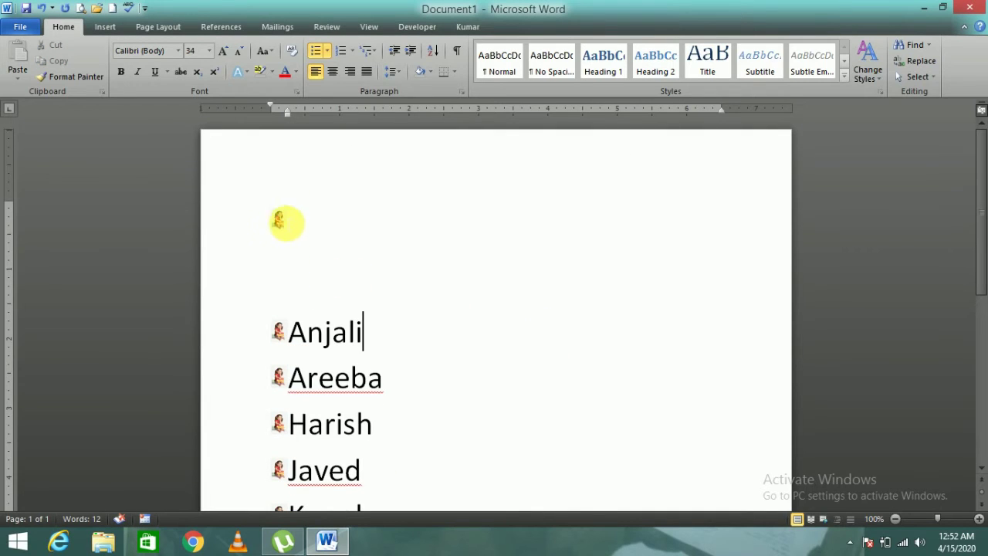
# Delete the two empty lines above Anjali at the top of the list
pyautogui.moveTo(271, 218); pyautogui.dragTo(390, 311)
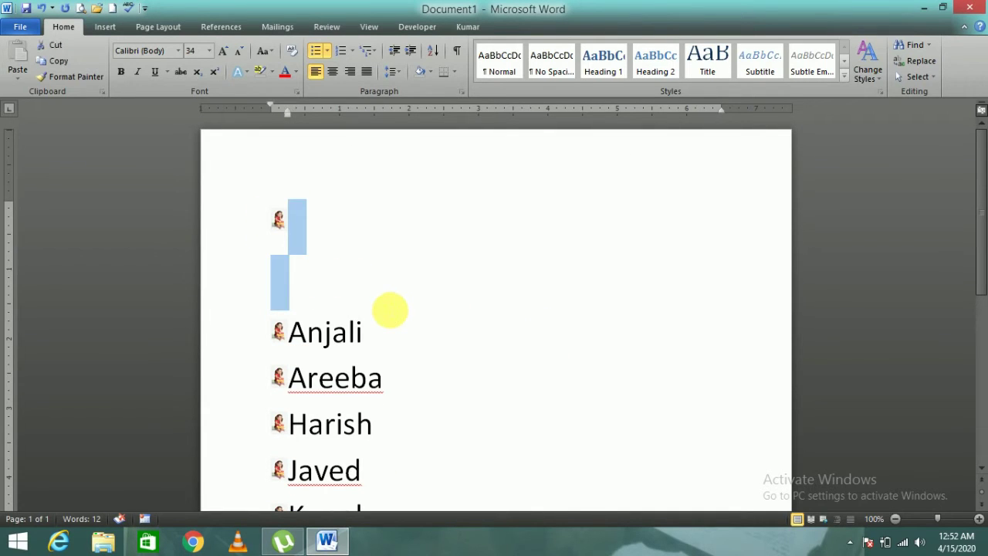
pyautogui.press('Delete')
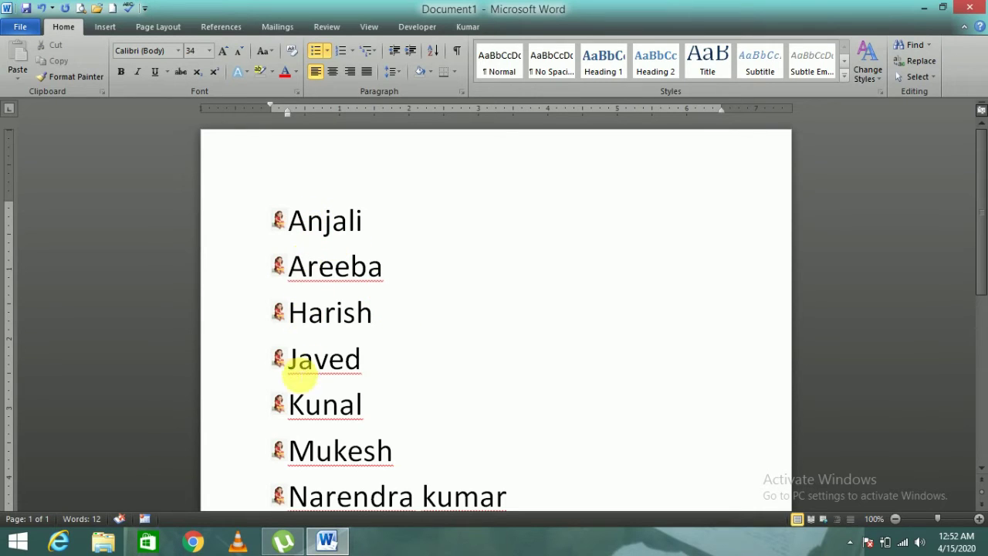
pyautogui.scroll(-2, 298, 401)
pyautogui.scroll(-2, 299, 416)
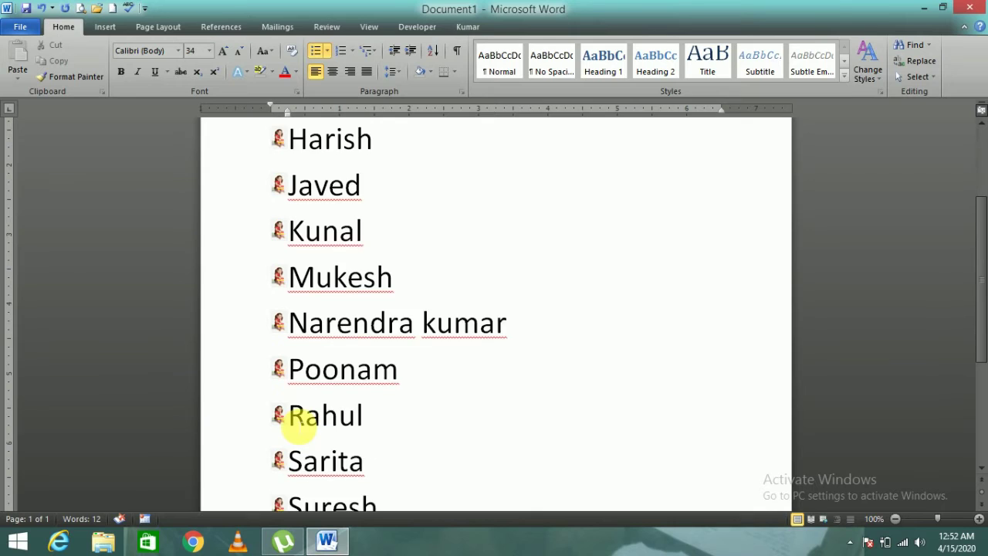
pyautogui.scroll(-1, 286, 425)
pyautogui.scroll(5, 562, 379)
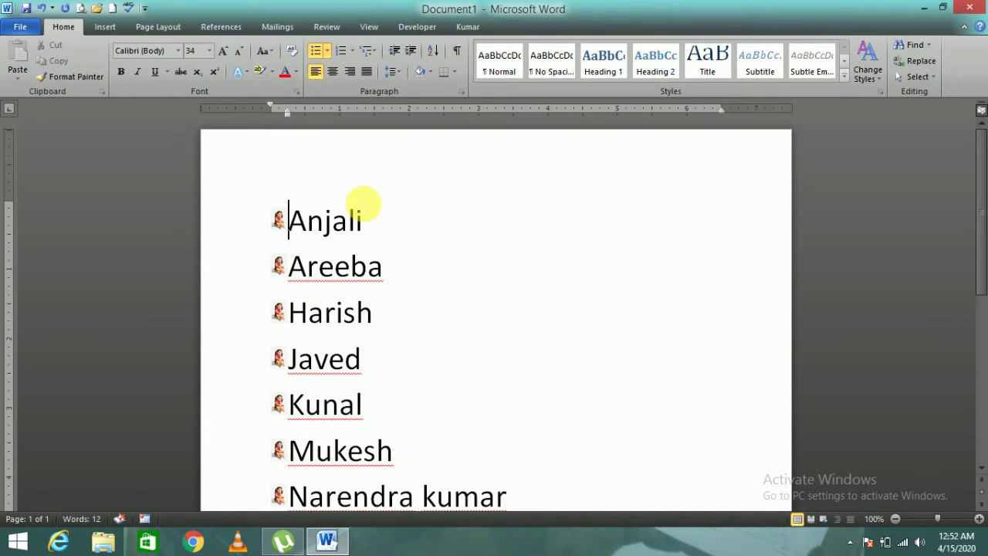
# Re-sort all eleven names in descending order so Suresh comes first
pyautogui.hotkey('ctrl', 'a')
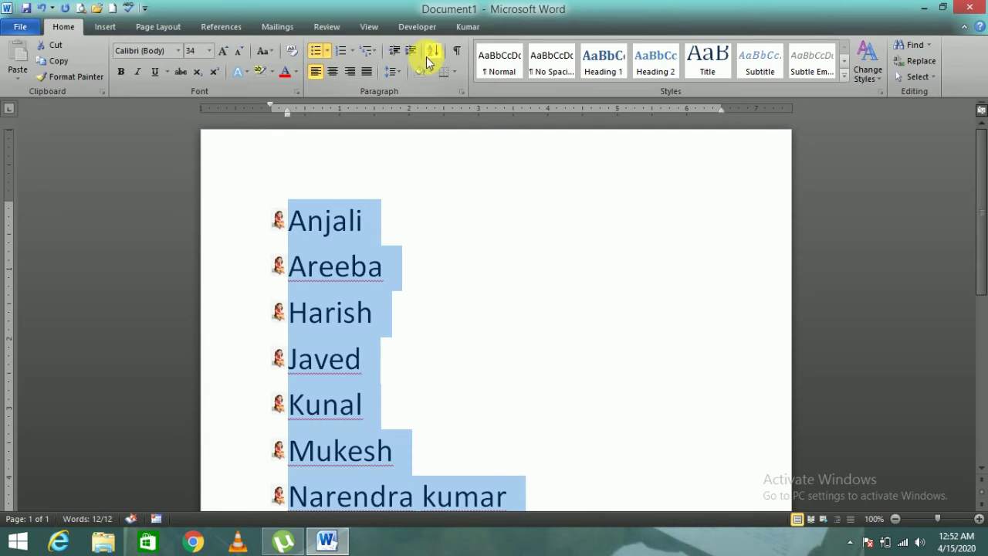
pyautogui.click(433, 54)
pyautogui.click(610, 198)
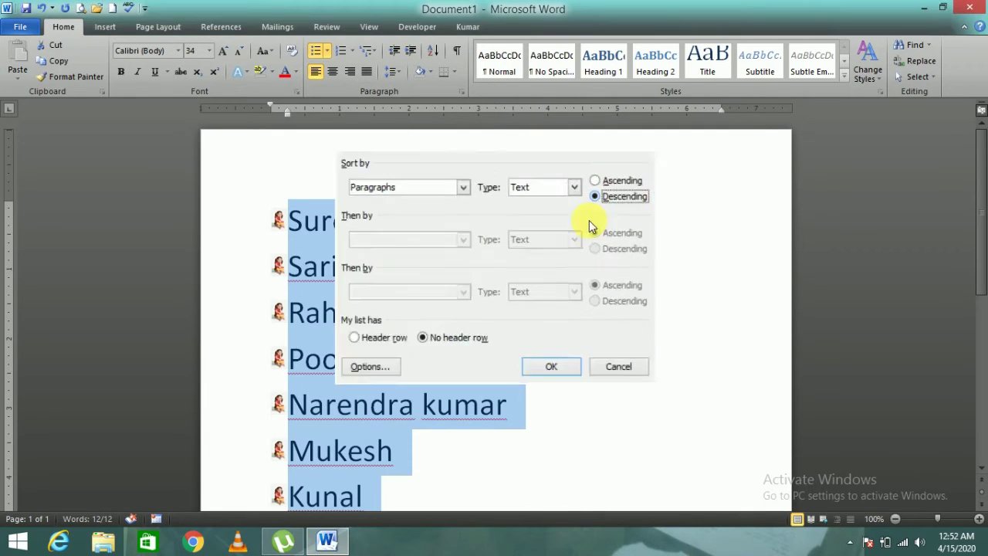
pyautogui.click(551, 365)
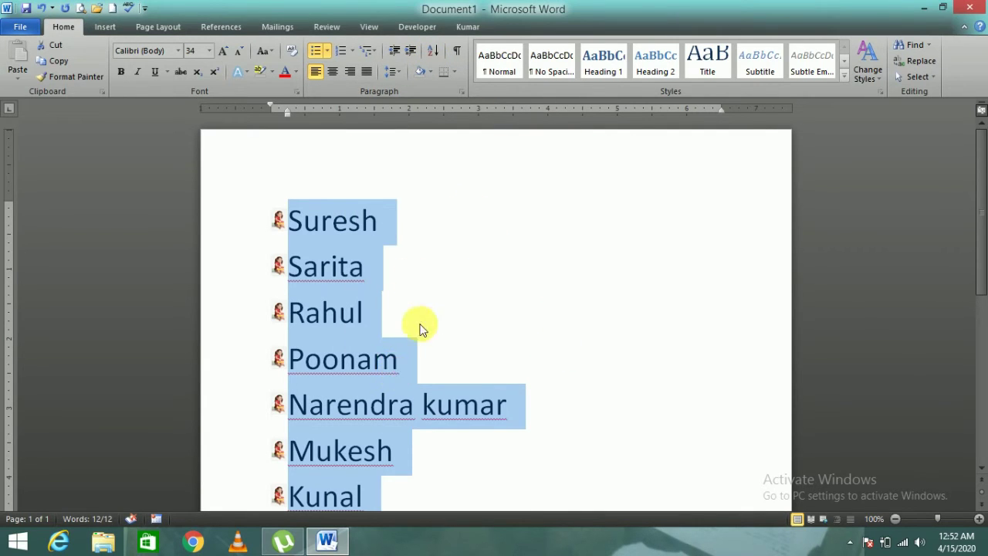
pyautogui.scroll(-3, 419, 308)
pyautogui.scroll(-3, 417, 333)
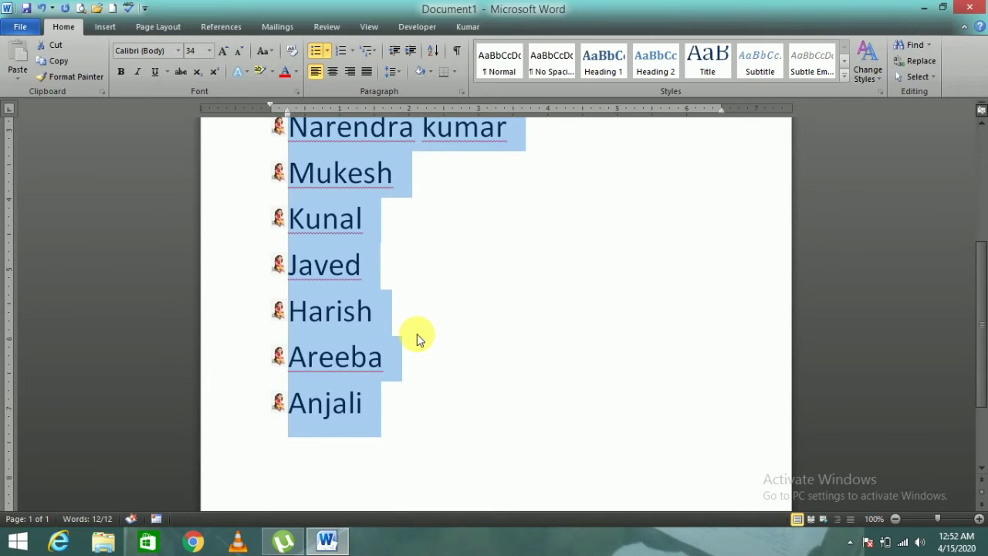
pyautogui.scroll(3, 417, 333)
pyautogui.scroll(2, 417, 334)
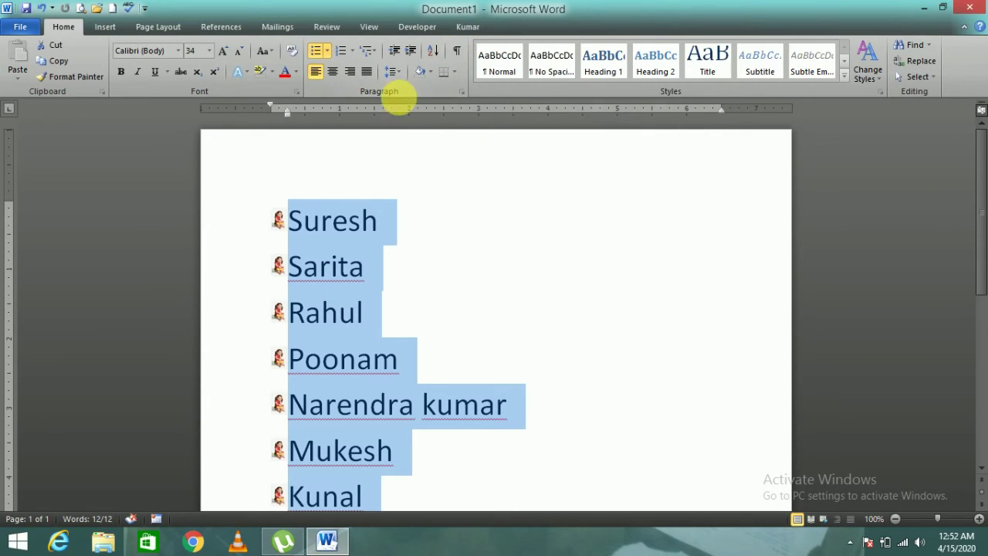
# Shade the whole name list with a light green theme colour
pyautogui.click(429, 73)
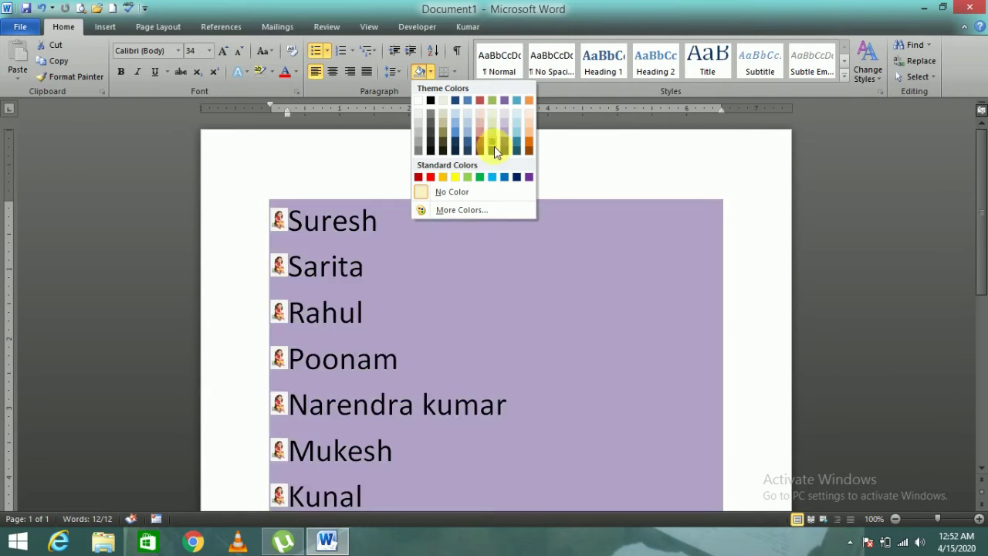
pyautogui.click(493, 132)
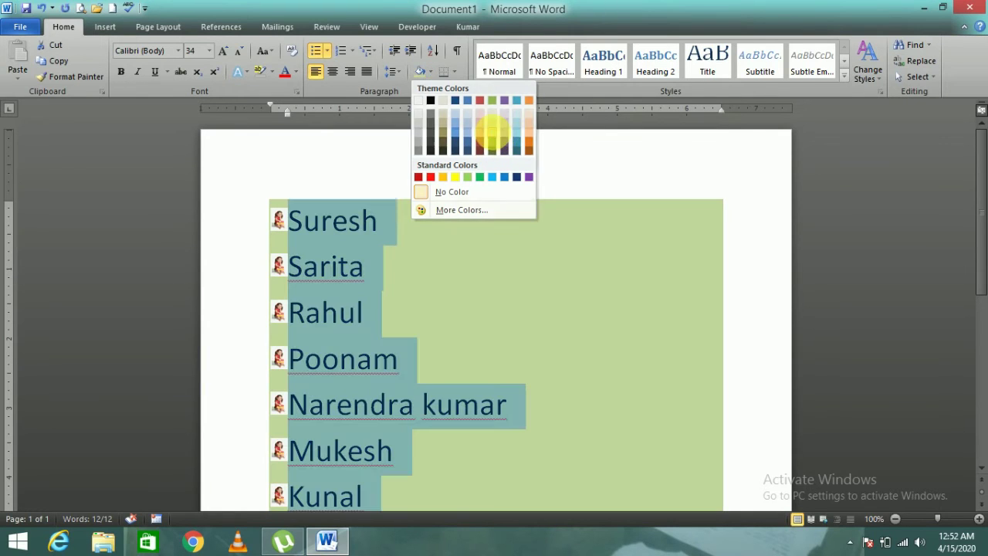
pyautogui.doubleClick(489, 159)
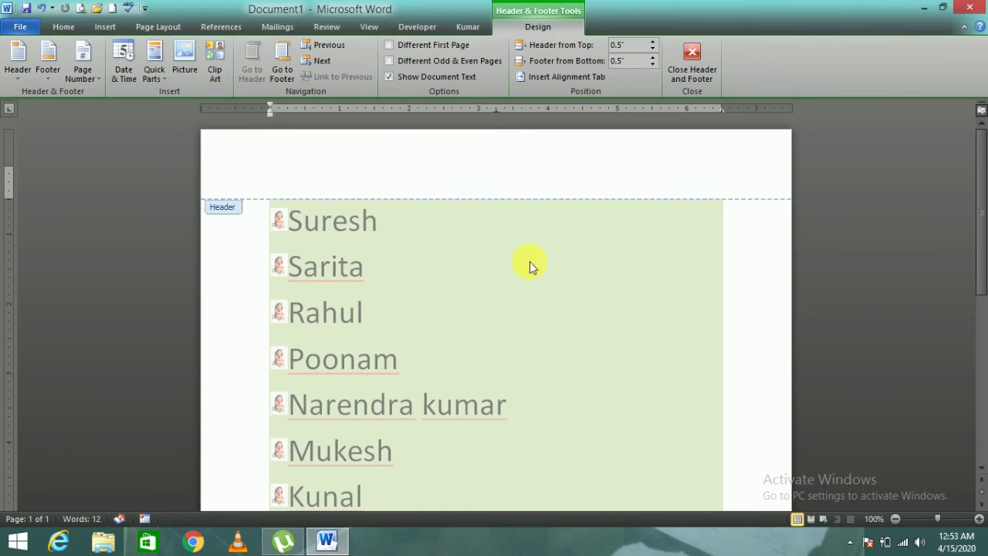
pyautogui.click(678, 56)
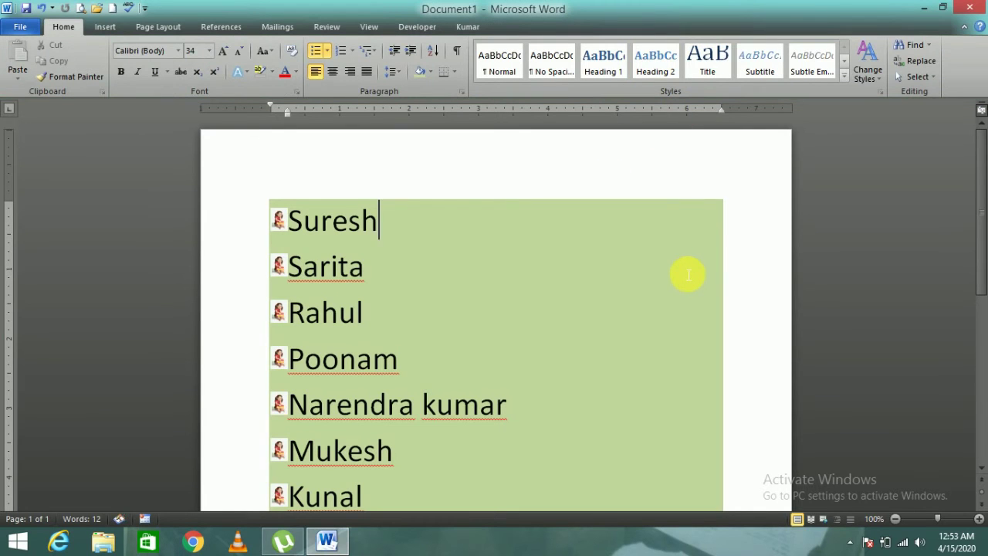
# Undo the green shading and shade only Sarita's line light blue
pyautogui.hotkey('ctrl', 'z')
pyautogui.click(207, 276)
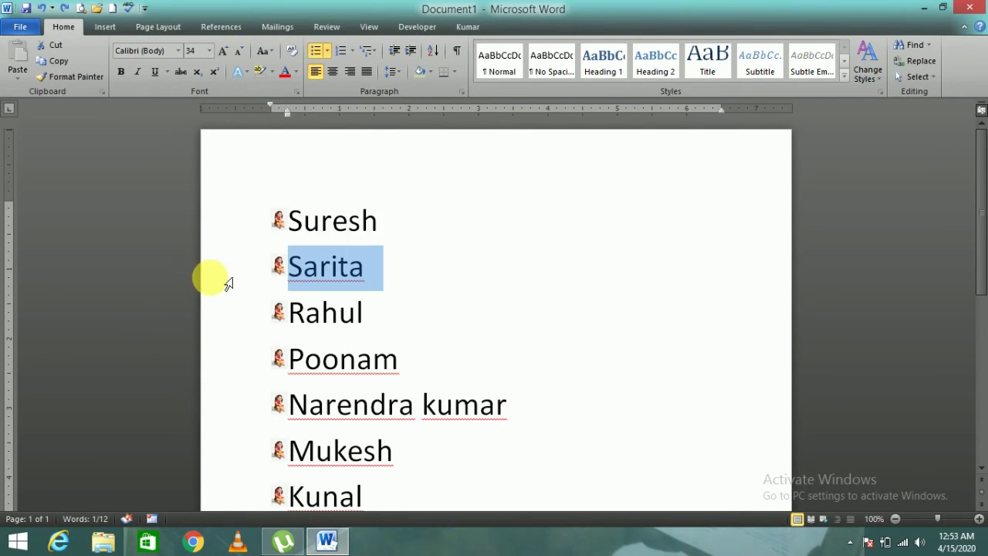
pyautogui.click(428, 72)
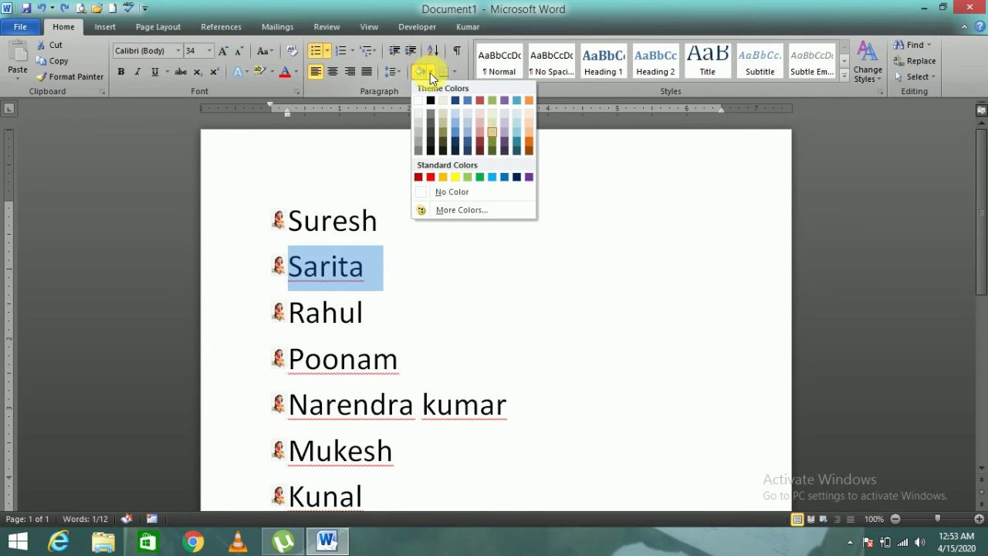
pyautogui.click(517, 120)
pyautogui.click(460, 150)
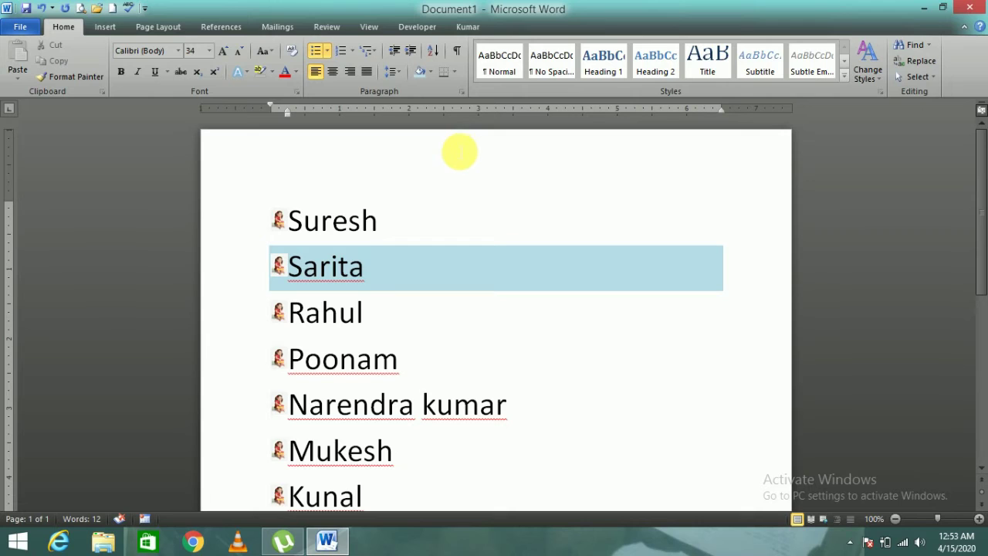
# Apply All Borders to every name line, boxing each name individually
pyautogui.click(454, 72)
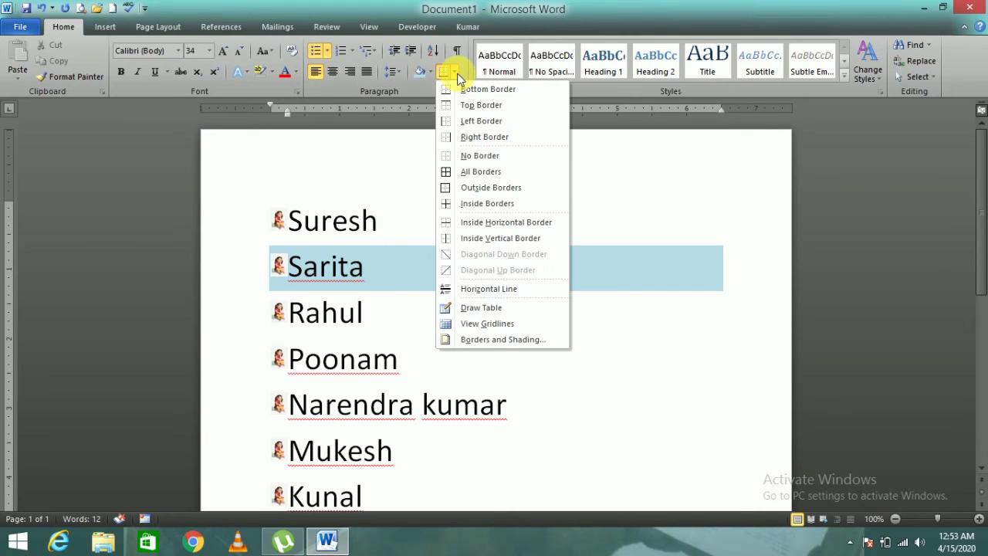
pyautogui.click(457, 172)
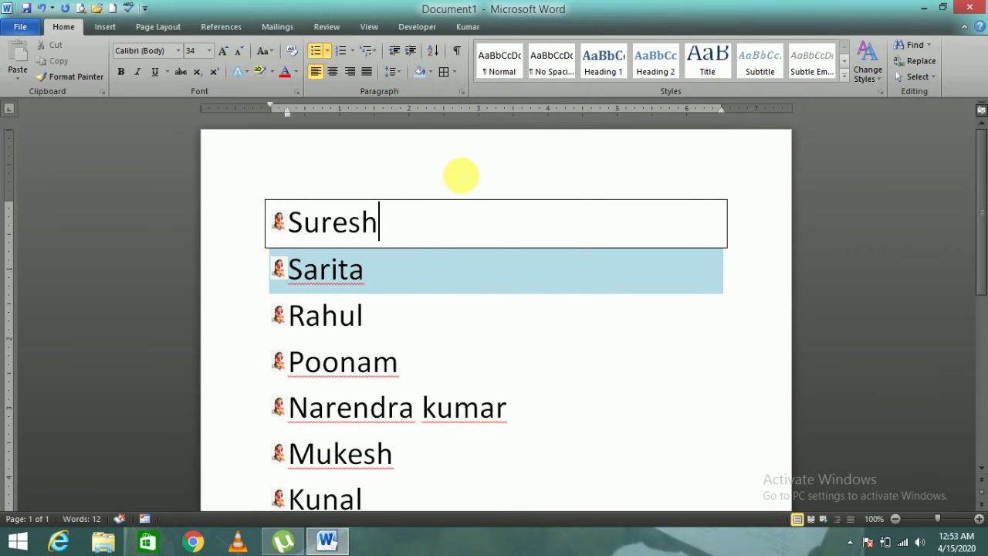
pyautogui.hotkey('ctrl', 'a')
pyautogui.click(443, 72)
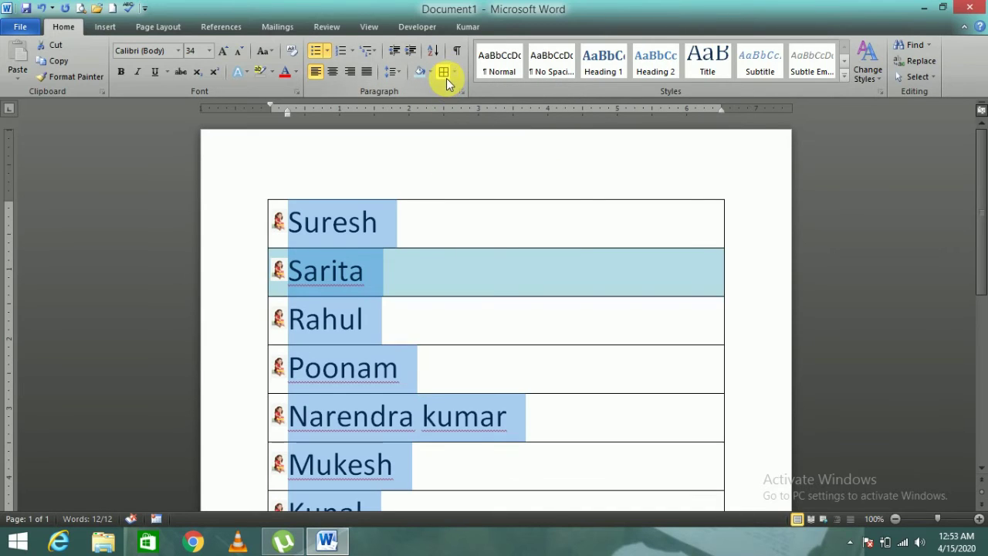
pyautogui.click(474, 178)
pyautogui.scroll(-2, 483, 167)
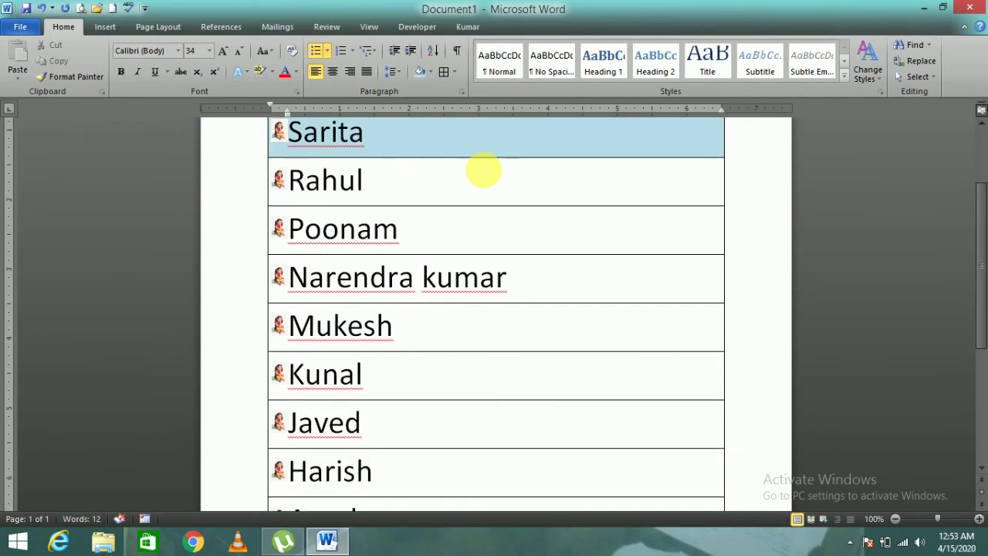
pyautogui.scroll(-2, 484, 175)
pyautogui.scroll(-1, 483, 171)
pyautogui.scroll(5, 478, 193)
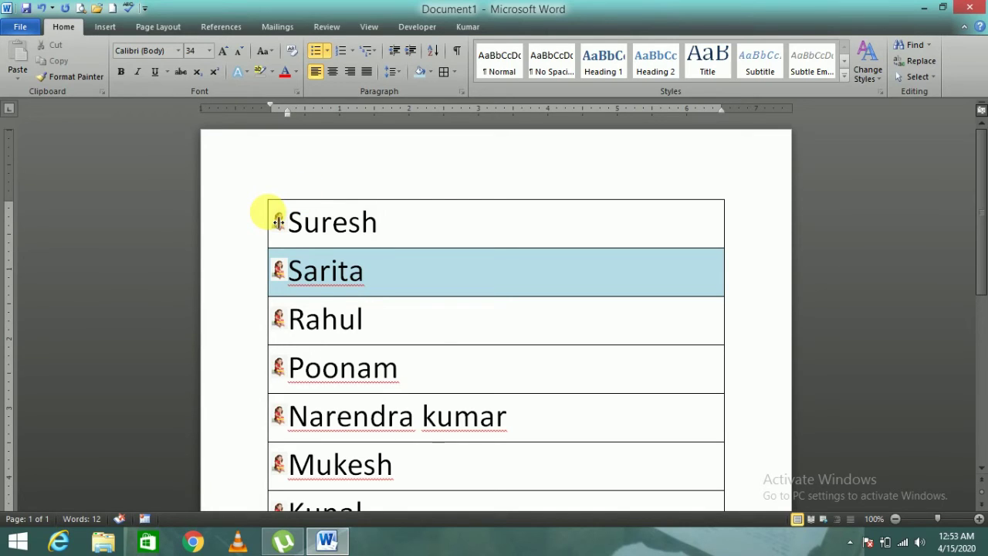
# Set shading to No Color and borders to No Border for the whole list
pyautogui.hotkey('ctrl', 'a')
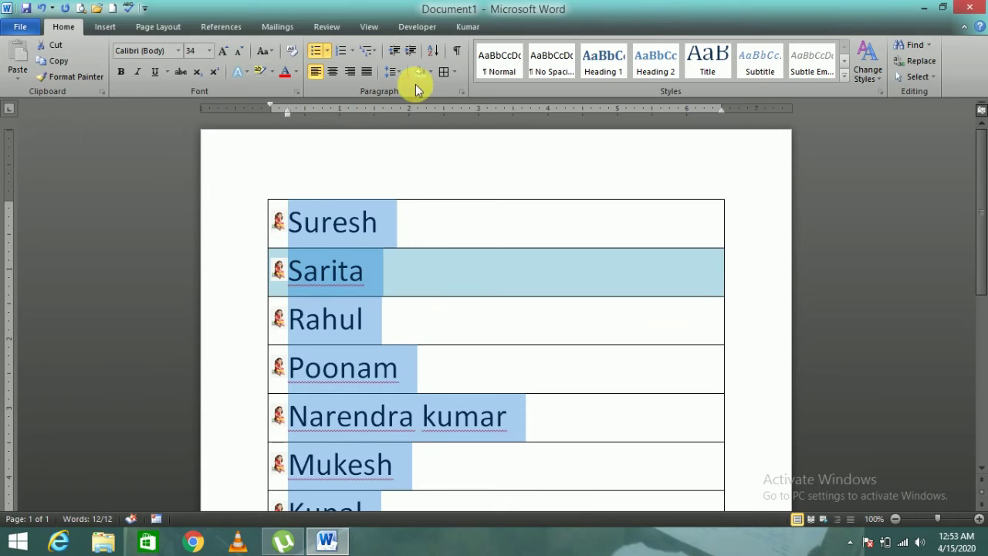
pyautogui.click(429, 71)
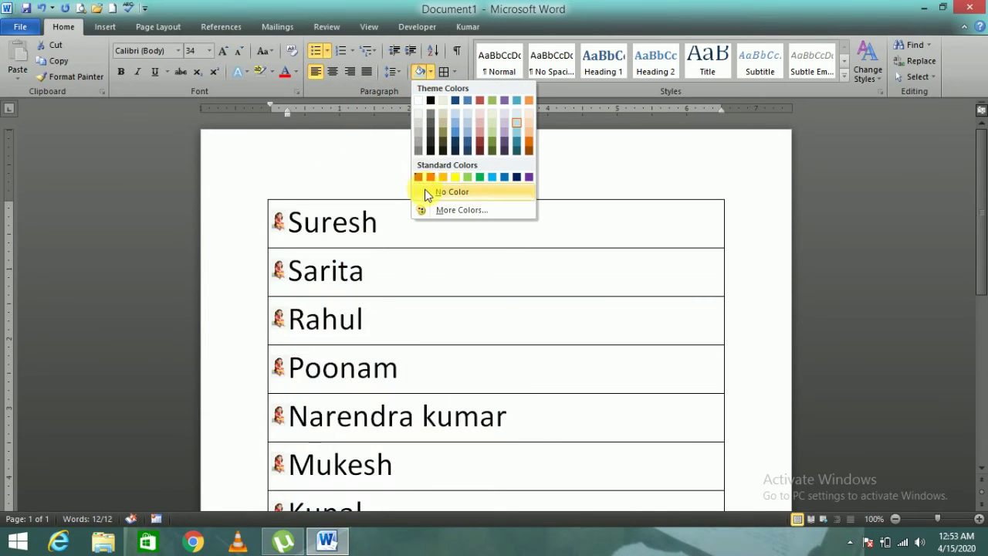
pyautogui.click(424, 189)
pyautogui.click(456, 72)
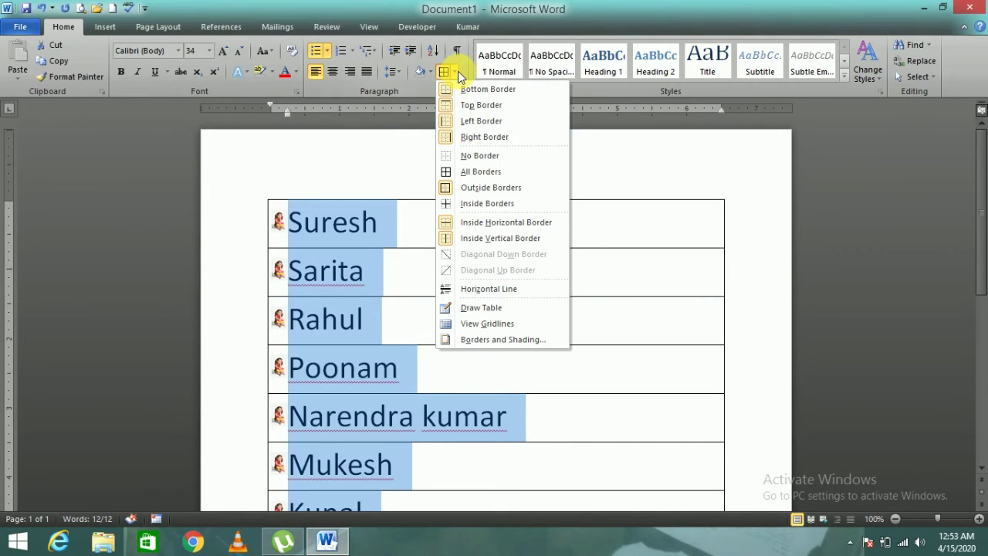
pyautogui.click(468, 157)
pyautogui.click(440, 161)
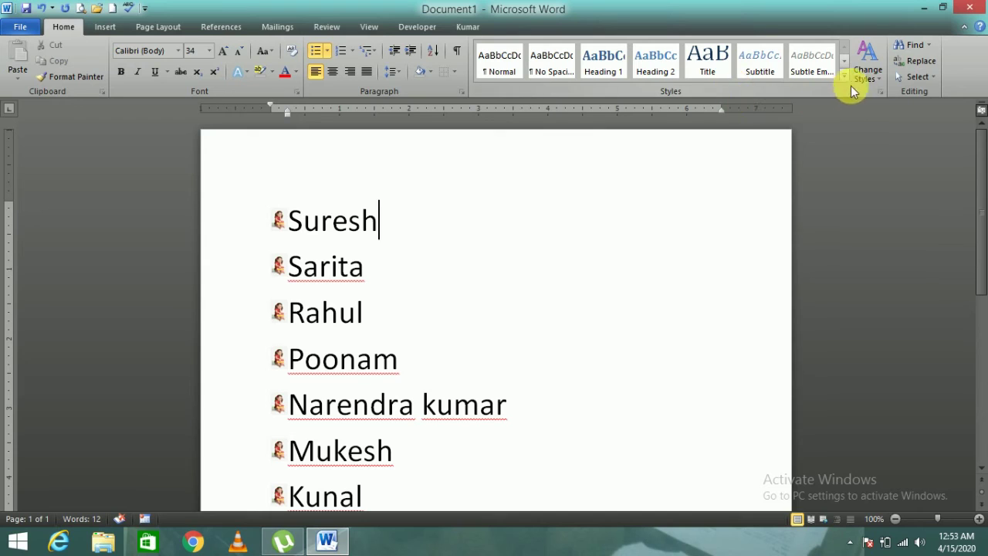
pyautogui.tripleClick(230, 202)
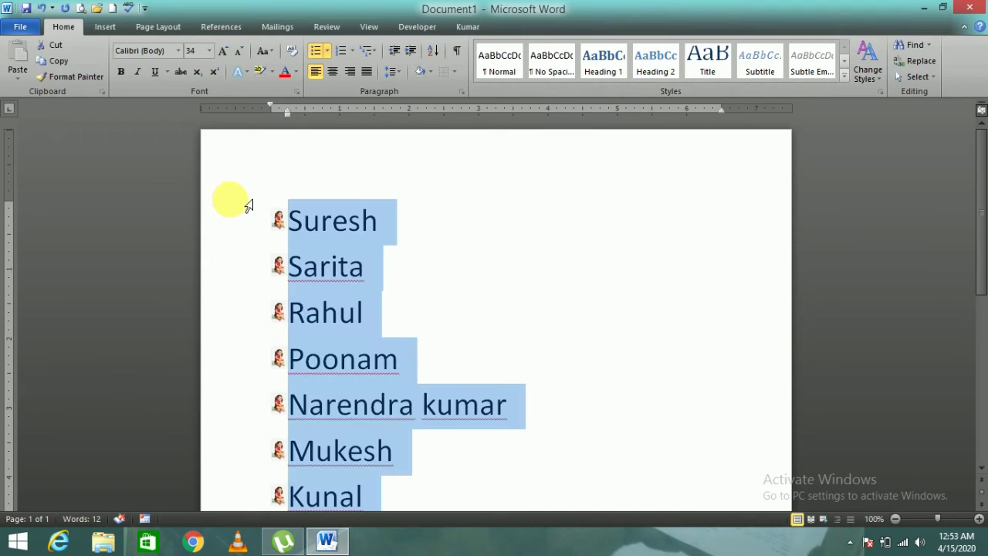
pyautogui.click(867, 70)
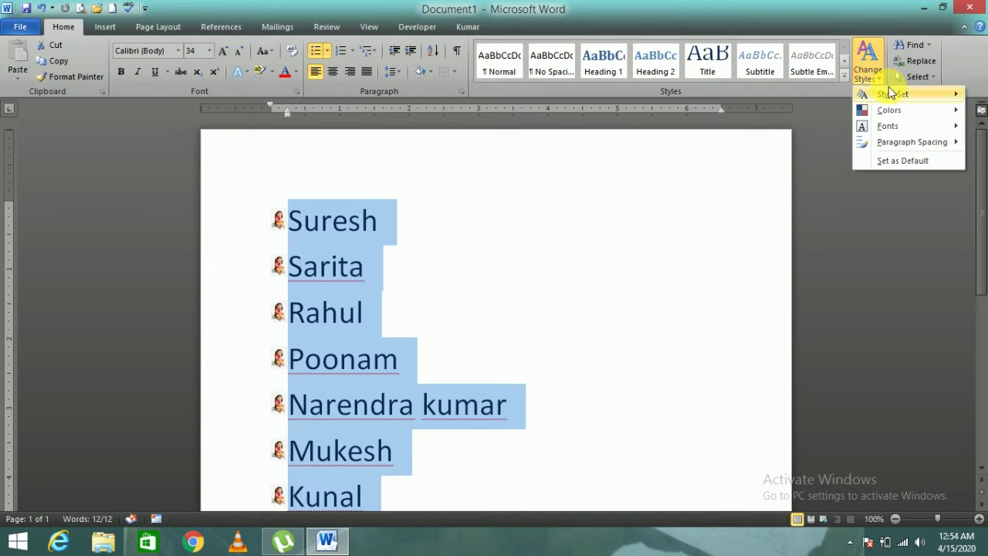
pyautogui.moveTo(893, 94)
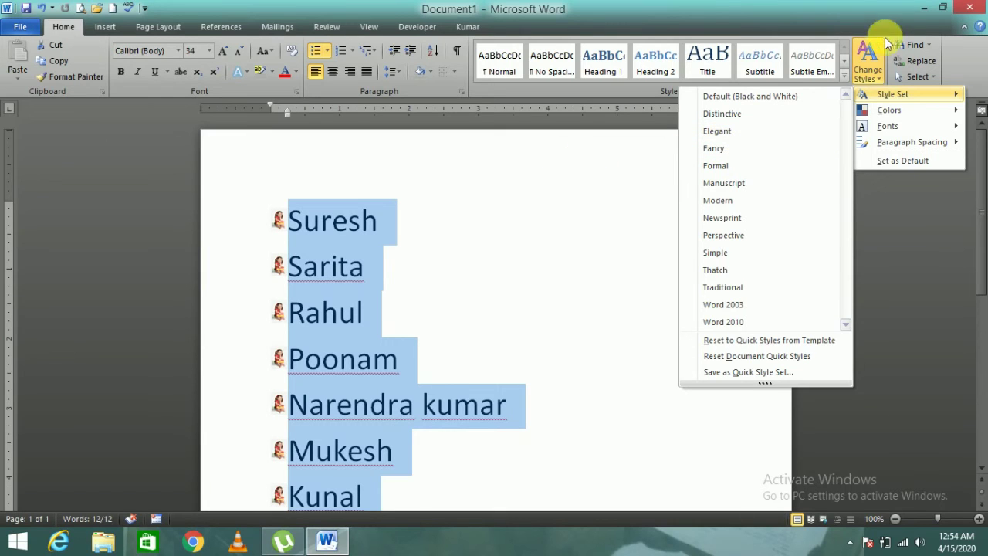
pyautogui.click(927, 47)
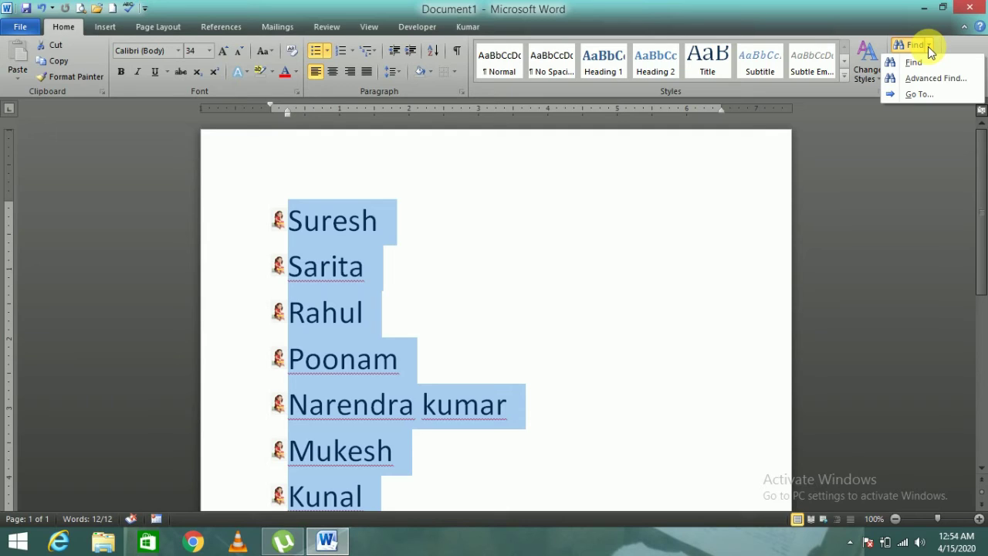
# Replace the name list with three sample paragraphs generated by =rand()
pyautogui.click(688, 217)
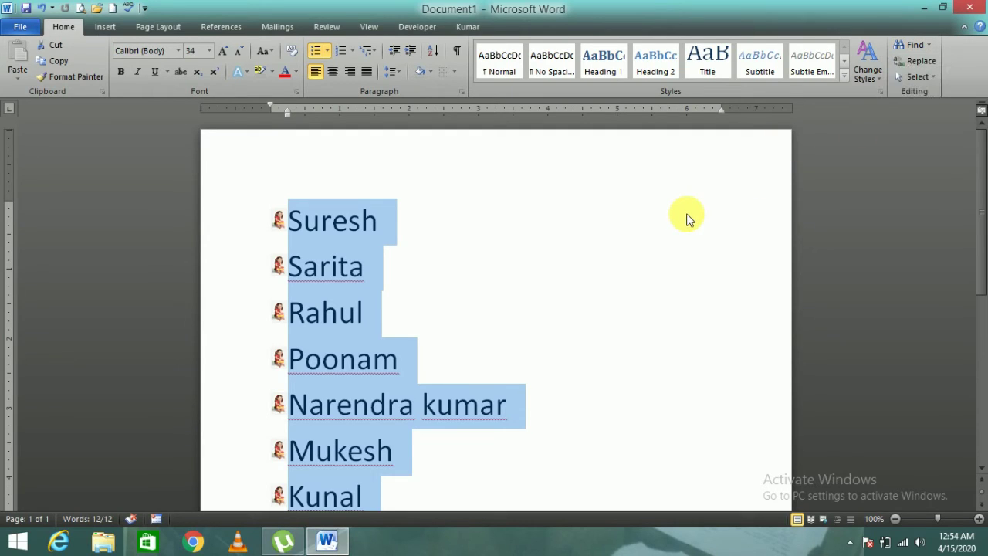
pyautogui.press('Delete')
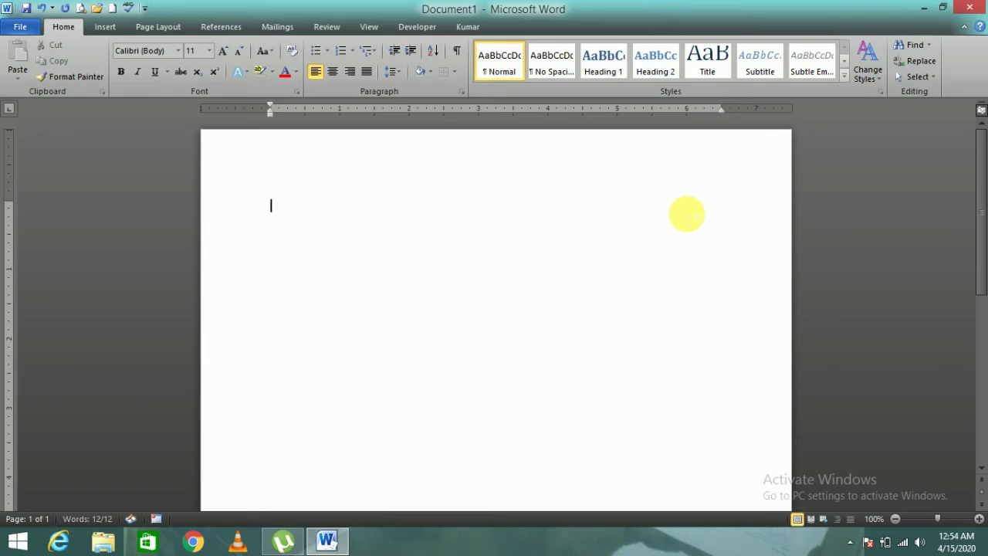
pyautogui.write('=')
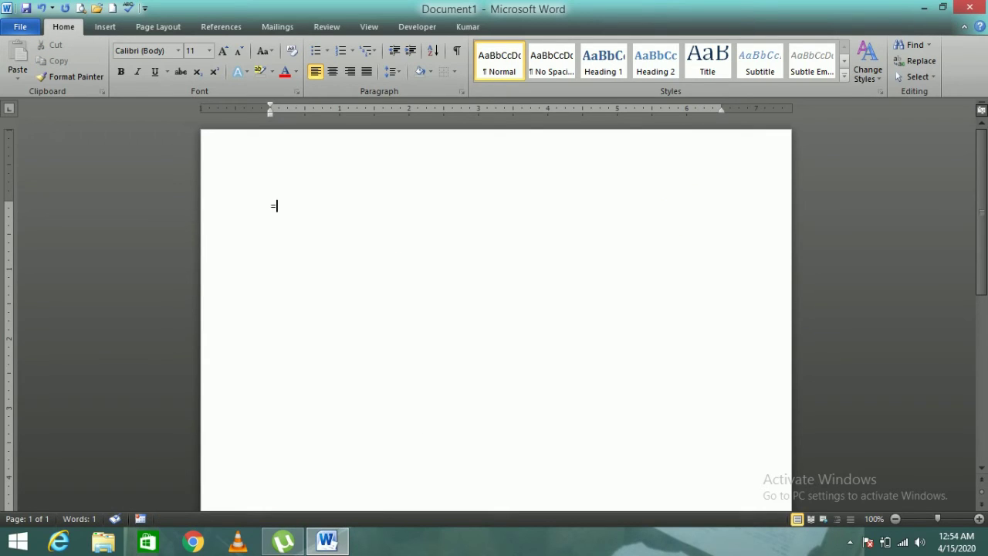
pyautogui.write('rand()')
pyautogui.press('Return')
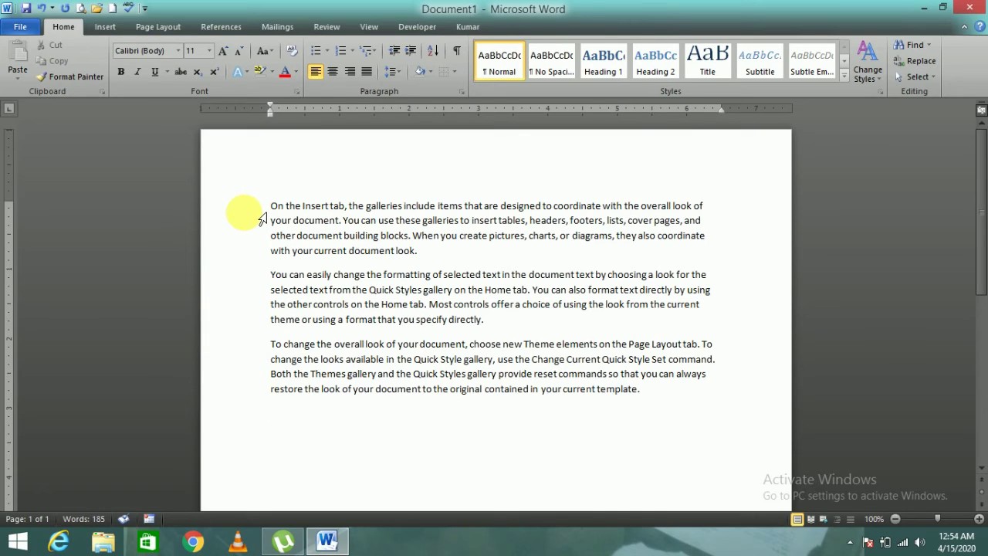
pyautogui.hotkey('ctrl', 'f')
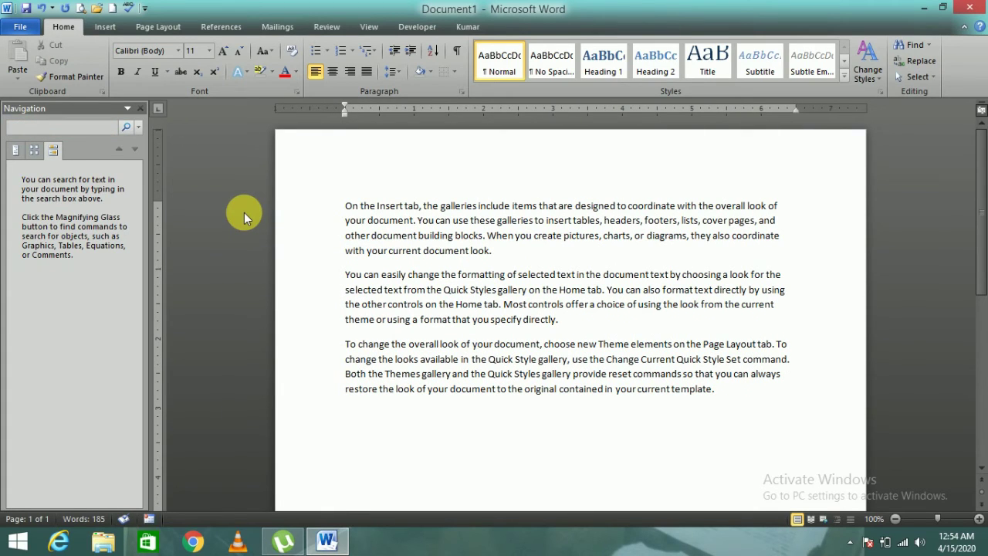
pyautogui.write('h')
pyautogui.write('ome')
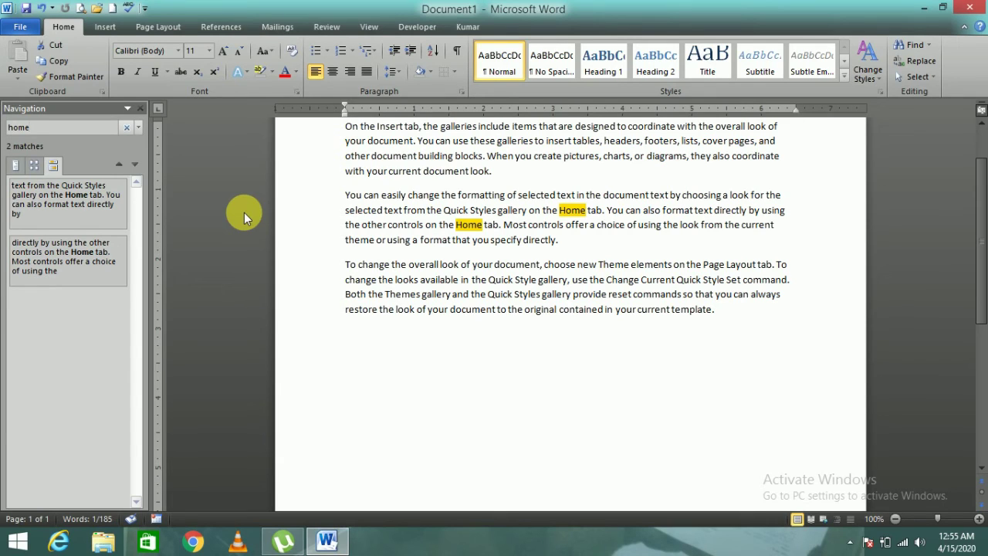
pyautogui.click(152, 109)
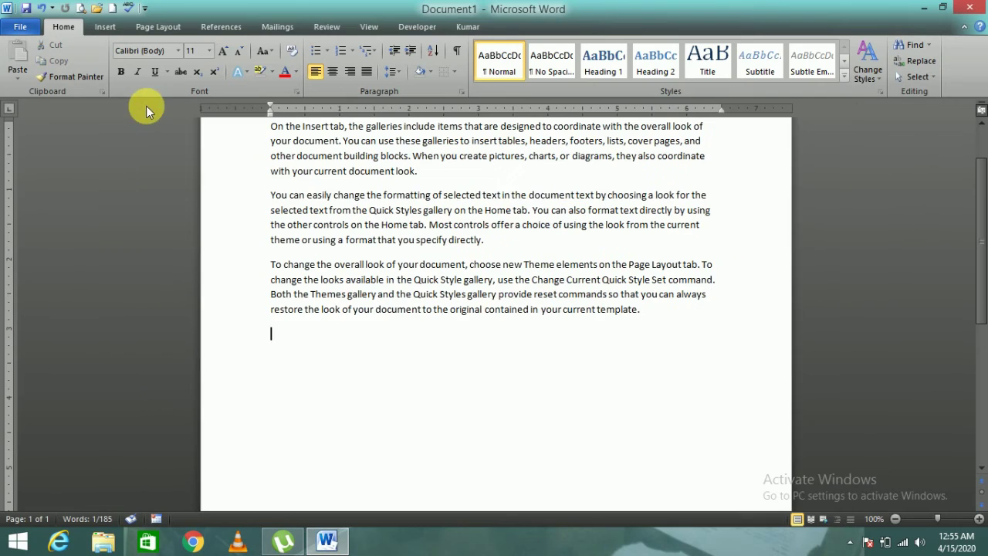
# Search for 'that' in the Navigation pane, showing 3 highlighted matches
pyautogui.click(937, 64)
pyautogui.click(937, 64)
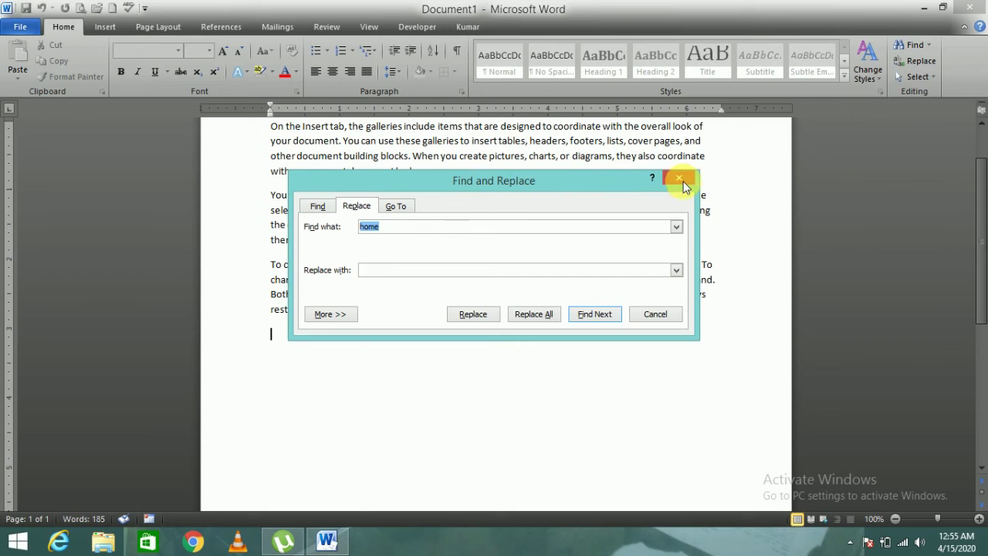
pyautogui.click(678, 178)
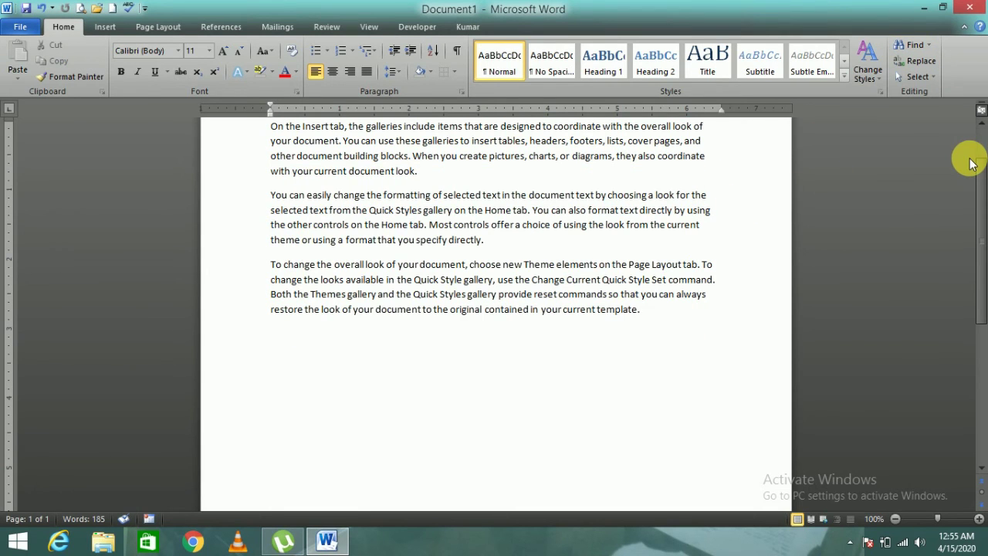
pyautogui.hotkey('ctrl', 'f')
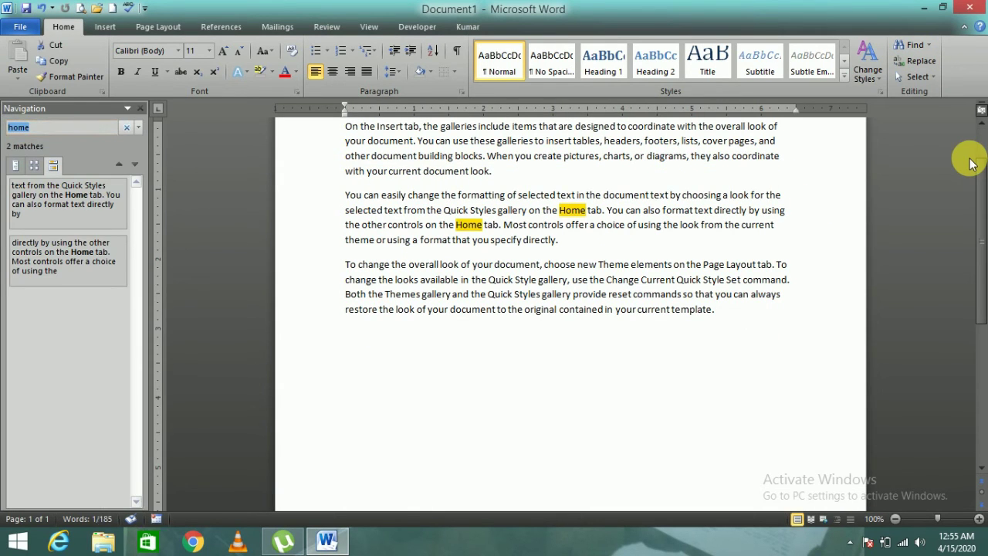
pyautogui.write('that')
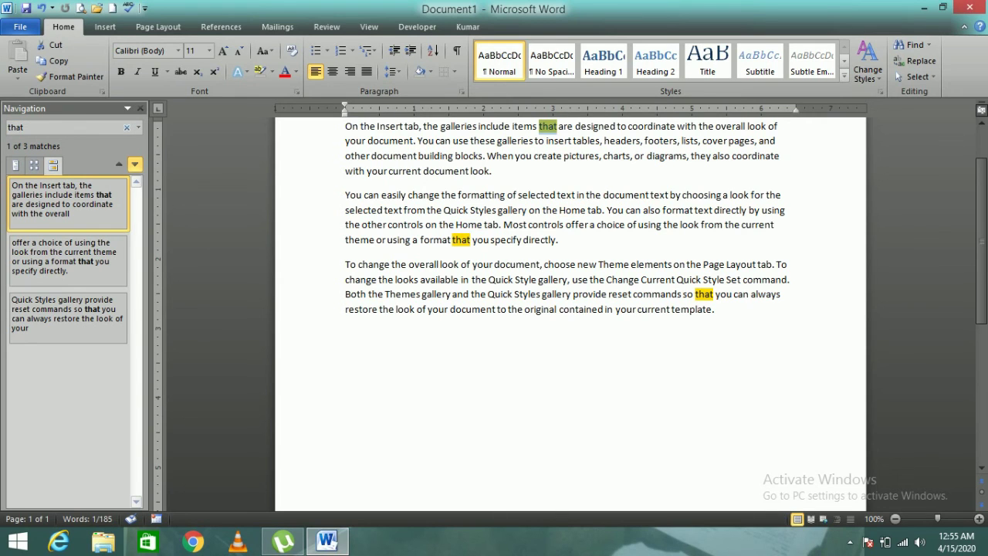
pyautogui.click(977, 300)
pyautogui.moveTo(977, 299); pyautogui.dragTo(965, 203)
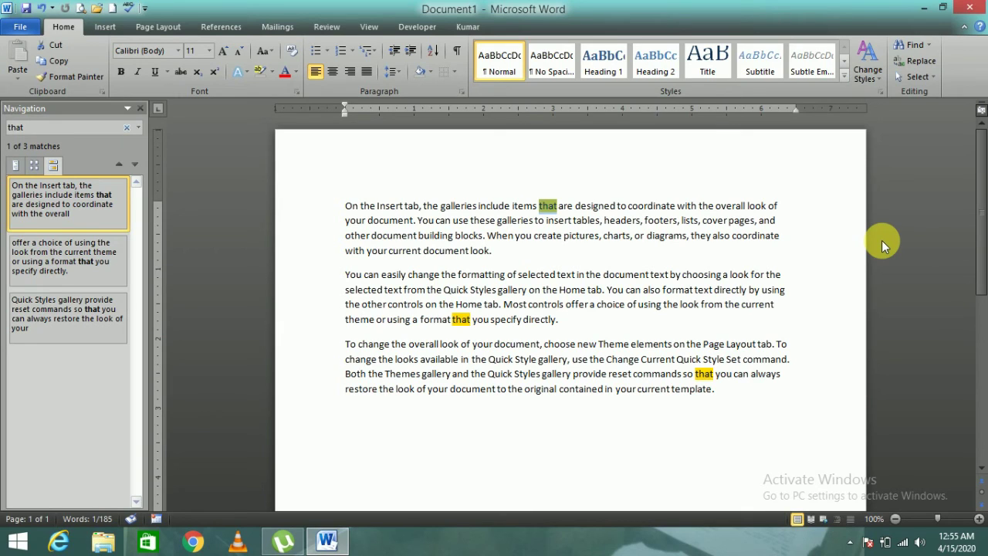
# Replace all 3 occurrences of 'that' with 'this' using Replace All
pyautogui.click(932, 66)
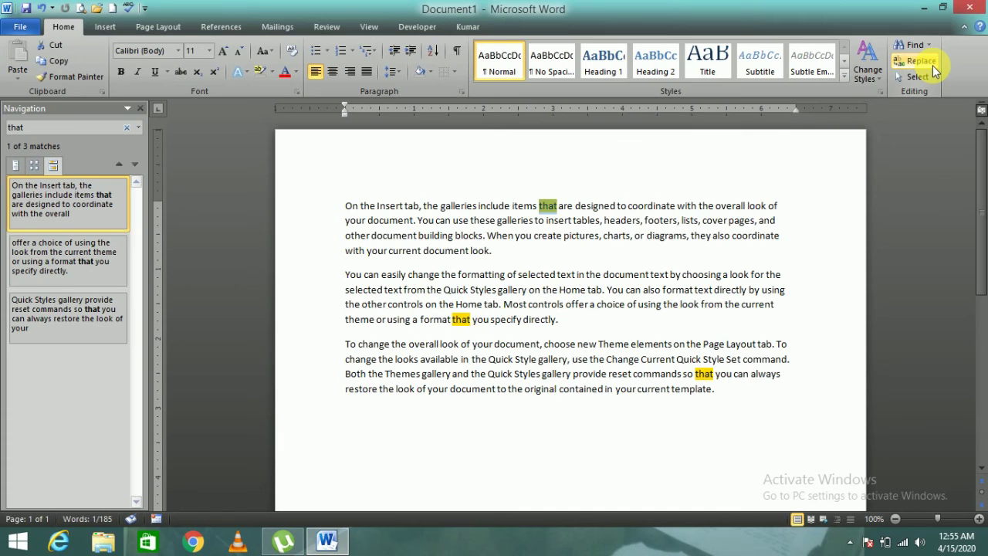
pyautogui.press('Tab')
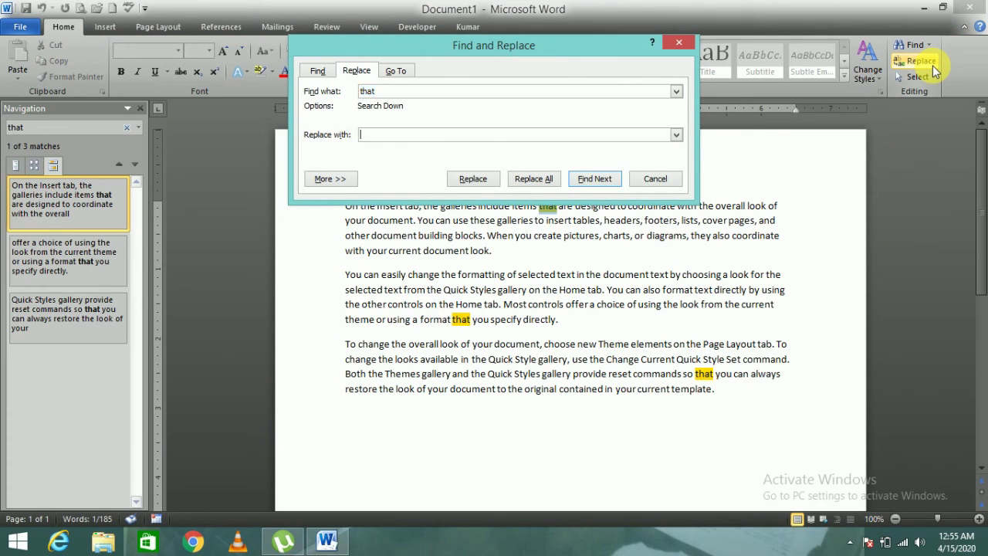
pyautogui.write('this')
pyautogui.click(545, 180)
pyautogui.press('Return')
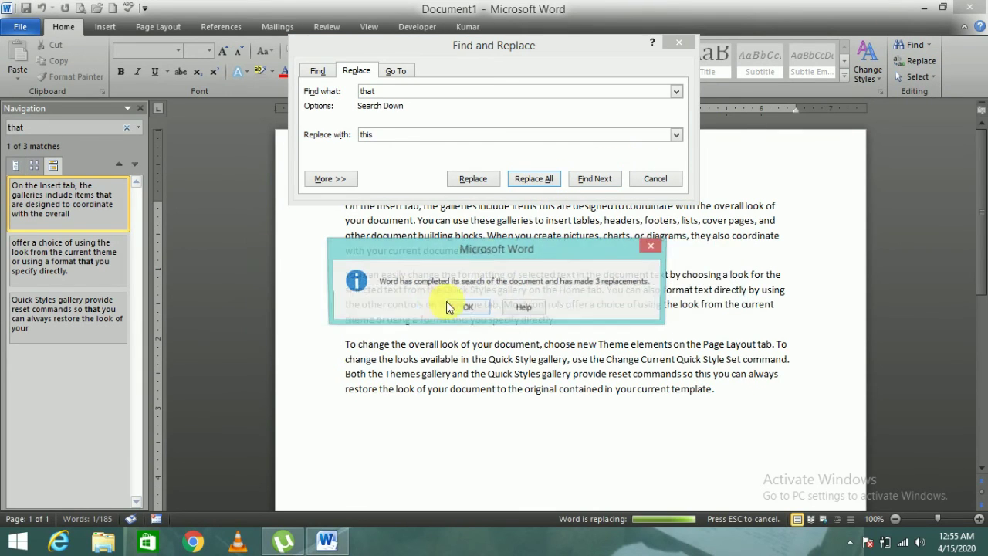
pyautogui.click(473, 307)
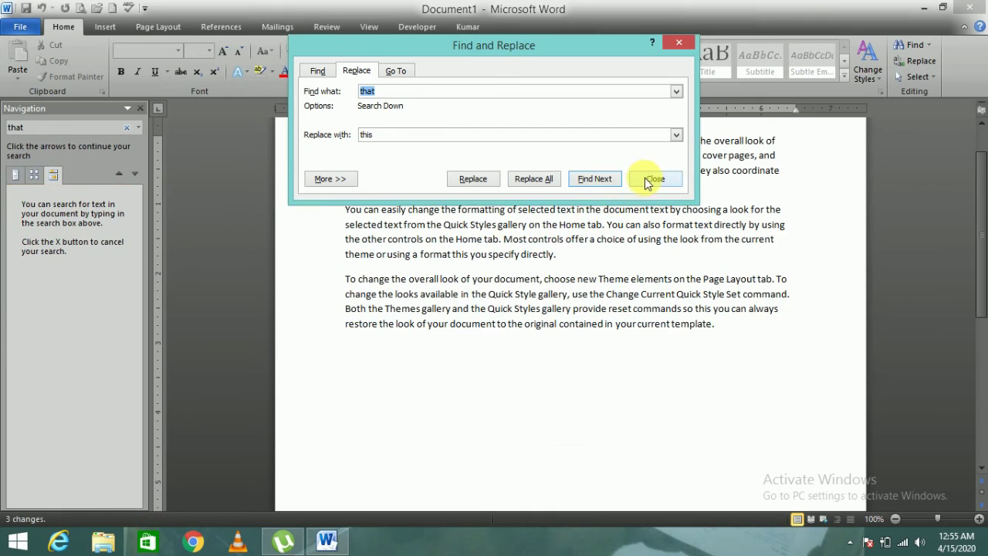
pyautogui.click(655, 179)
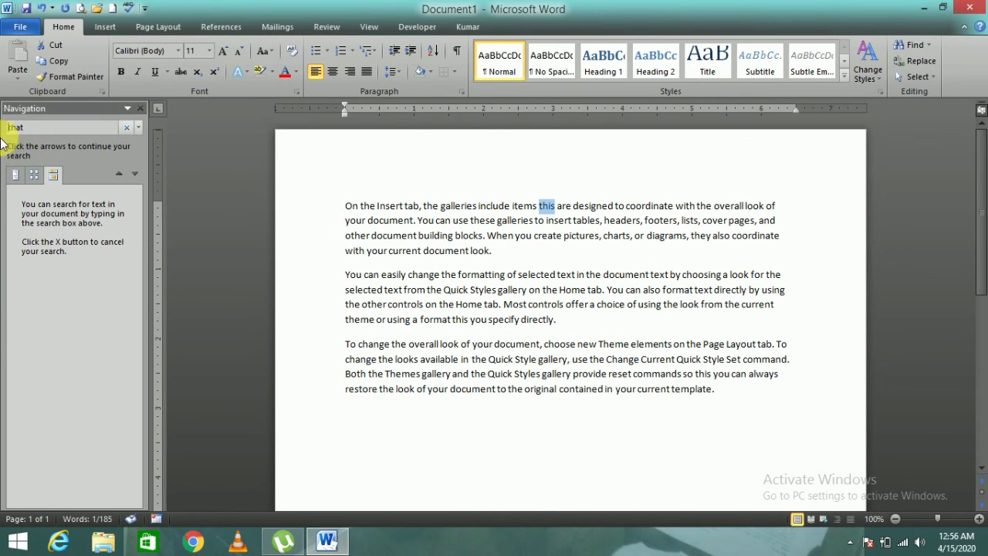
# Change the Navigation pane search term from 'that' to 'this', finding 3 matches
pyautogui.click(38, 126)
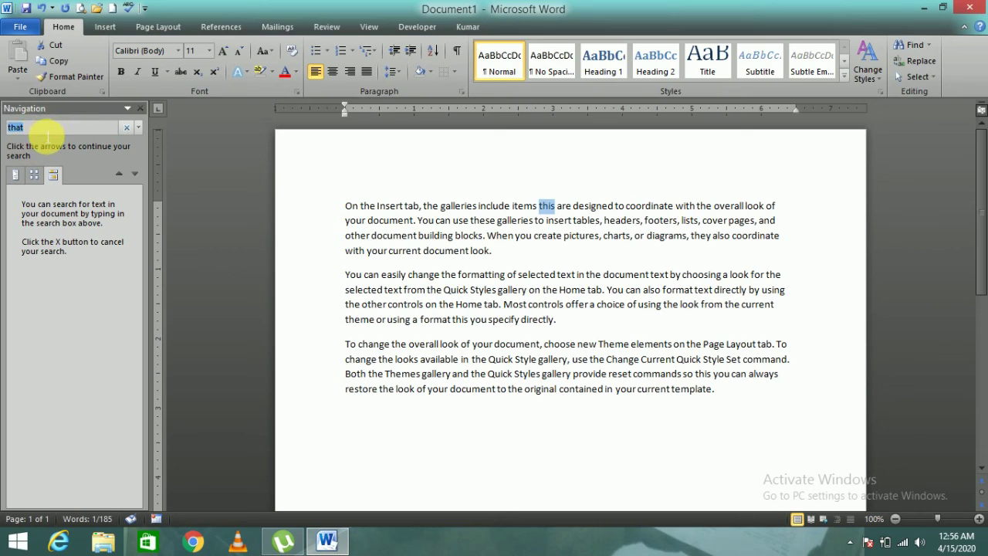
pyautogui.write('this')
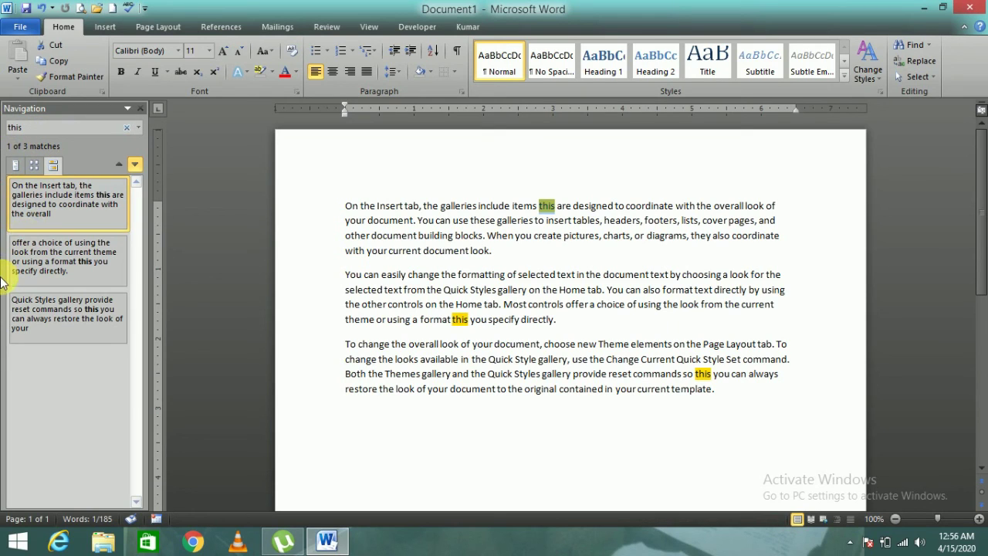
pyautogui.click(382, 174)
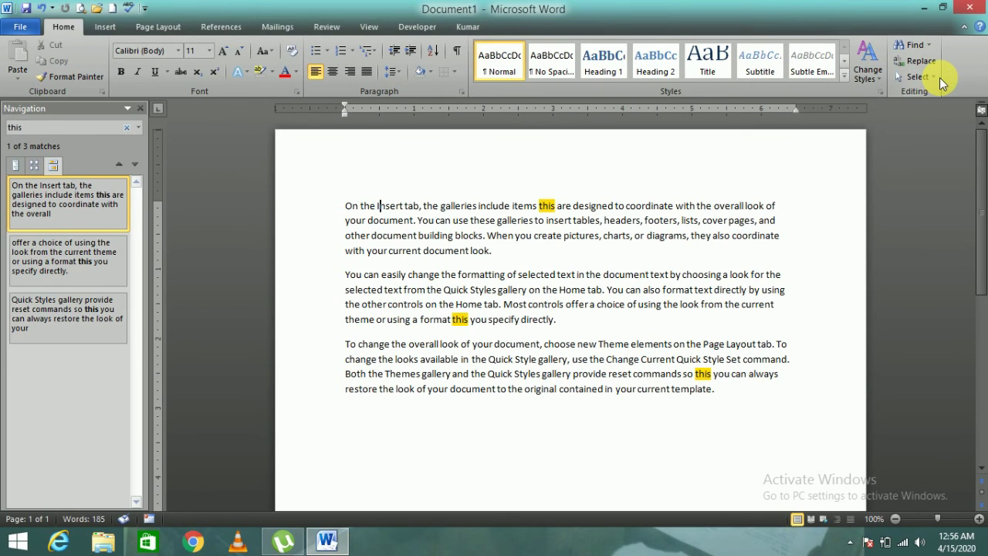
pyautogui.hotkey('ctrl', 'a')
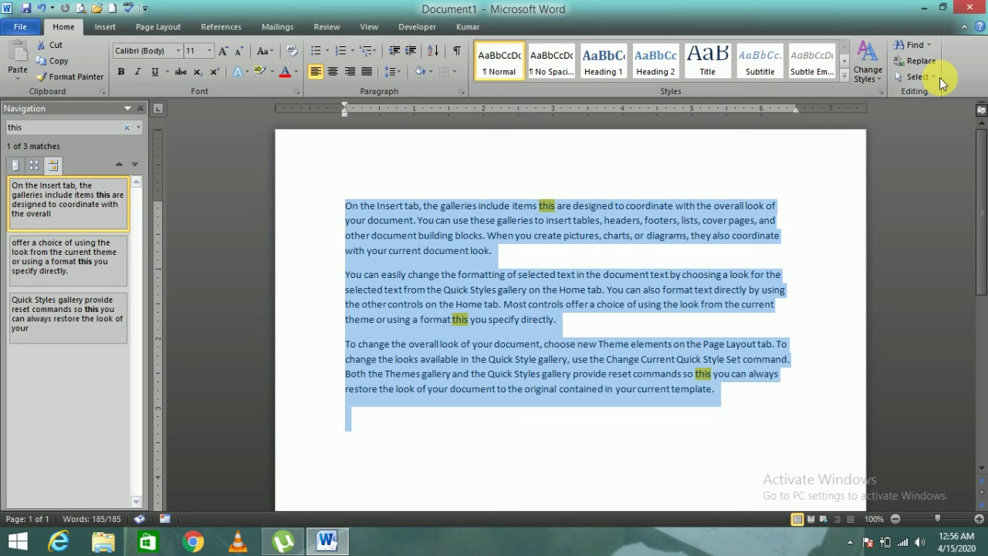